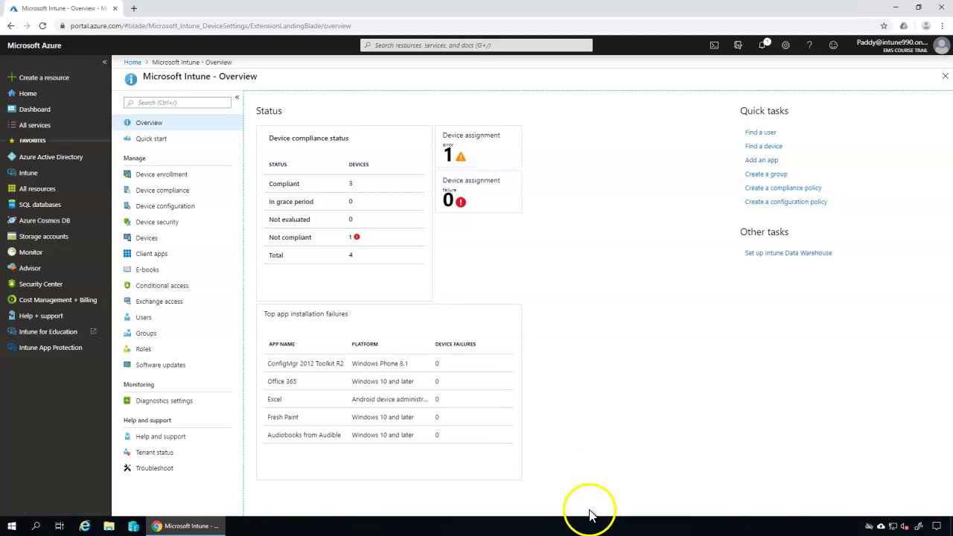
Start a new Conditional Access policy in Intune and name it Block Exchange Access on Devices
left_click(639, 398)
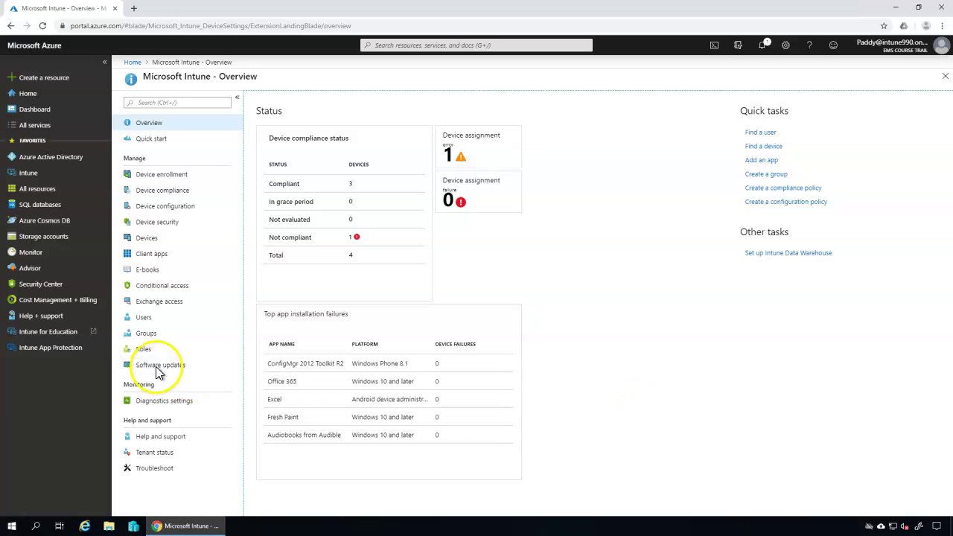
left_click(162, 285)
left_click(283, 101)
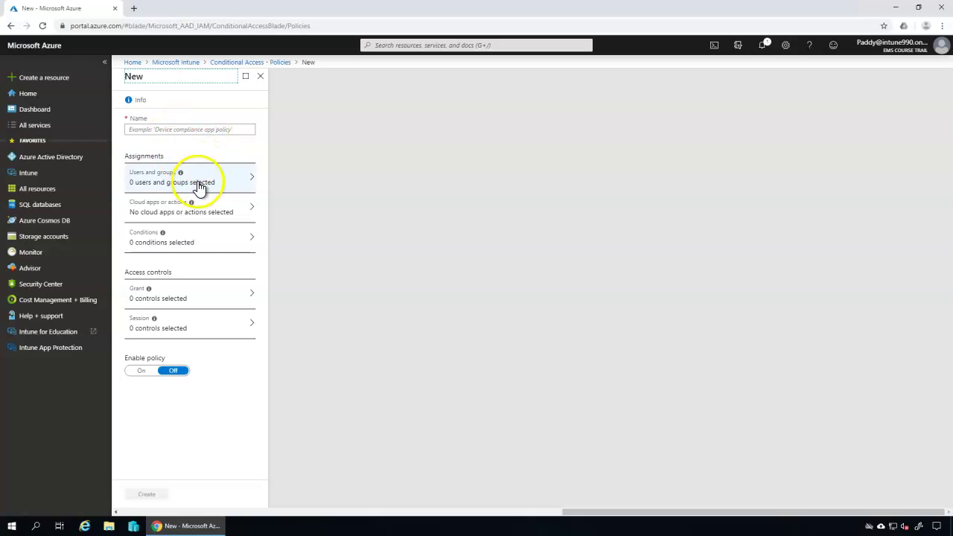
left_click(162, 131)
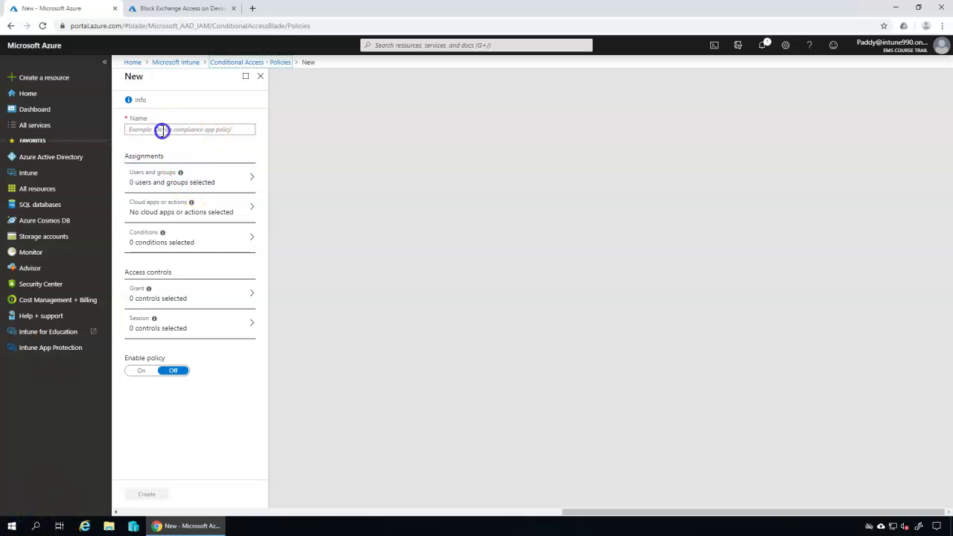
type("Block Exchange Access on Devices")
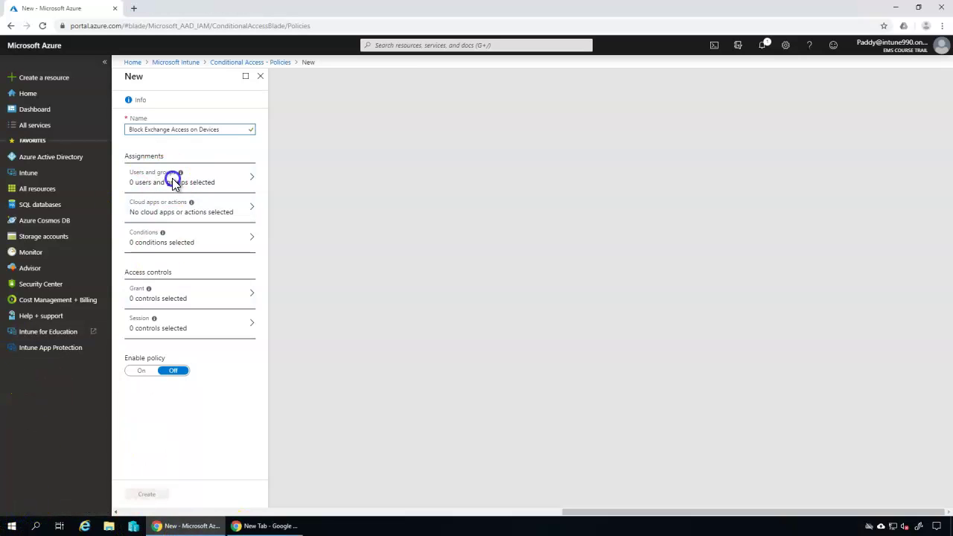
Assign the policy to selected users and groups, including only the Demo Users group found by searching for a member's first name
left_click(173, 181)
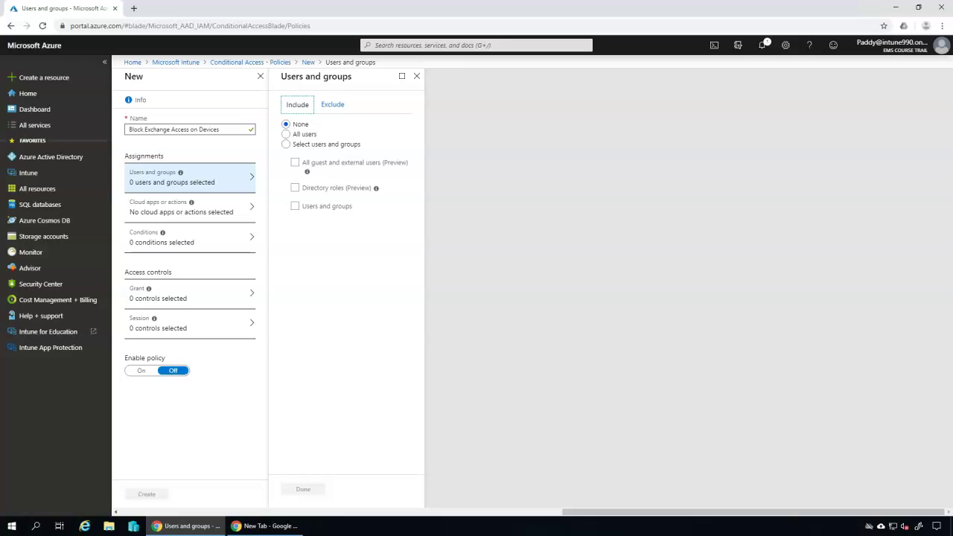
left_click(286, 144)
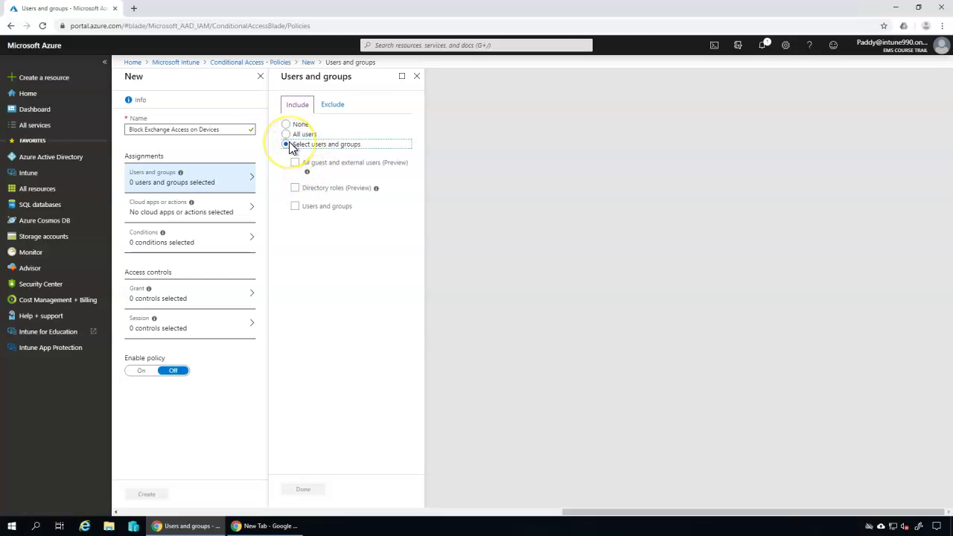
left_click(295, 208)
left_click(370, 237)
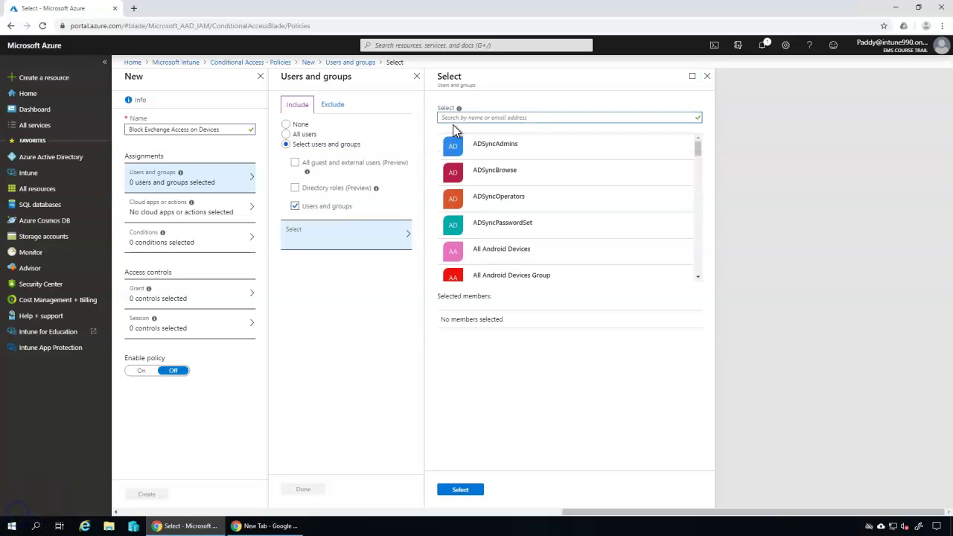
type("Chris")
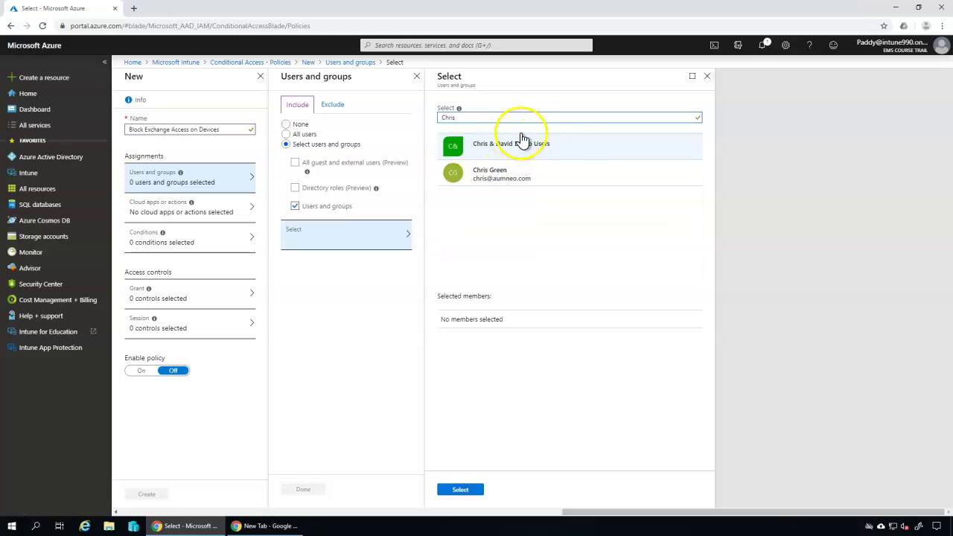
left_click(515, 151)
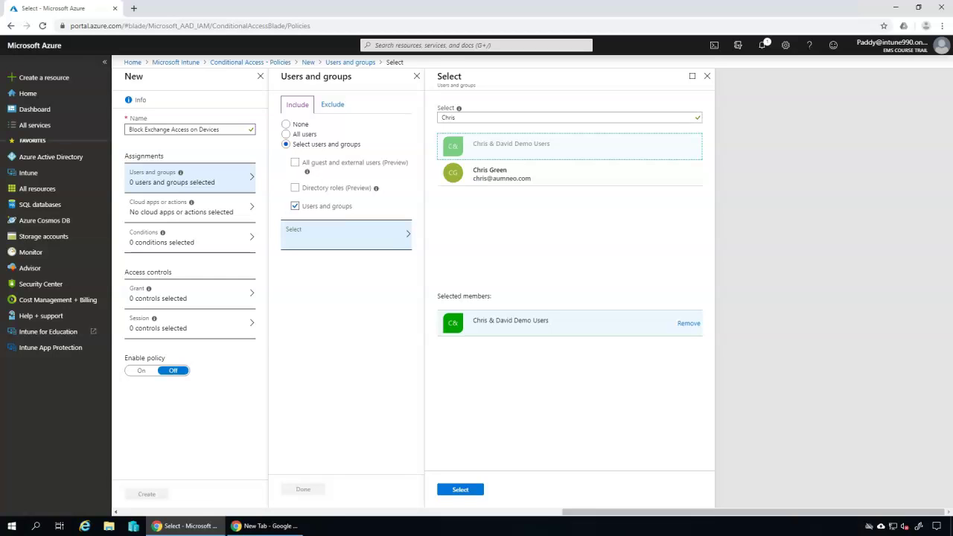
left_click_drag(526, 320, 495, 320)
left_click(462, 490)
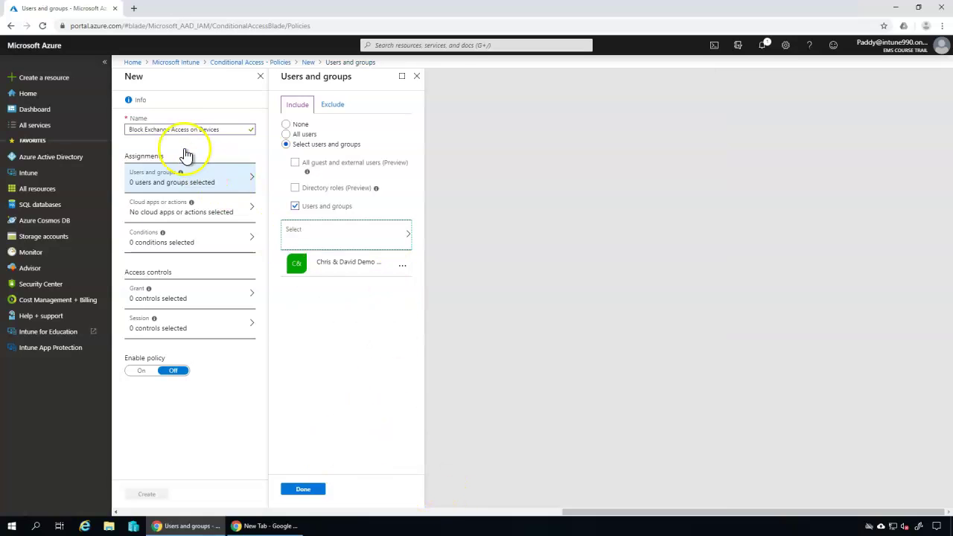
left_click_drag(128, 130, 179, 141)
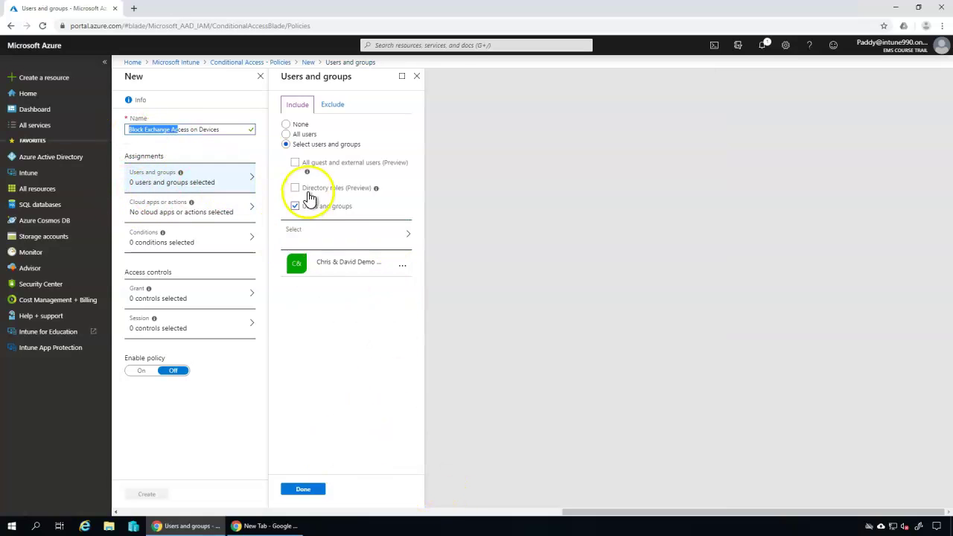
left_click_drag(313, 207, 358, 212)
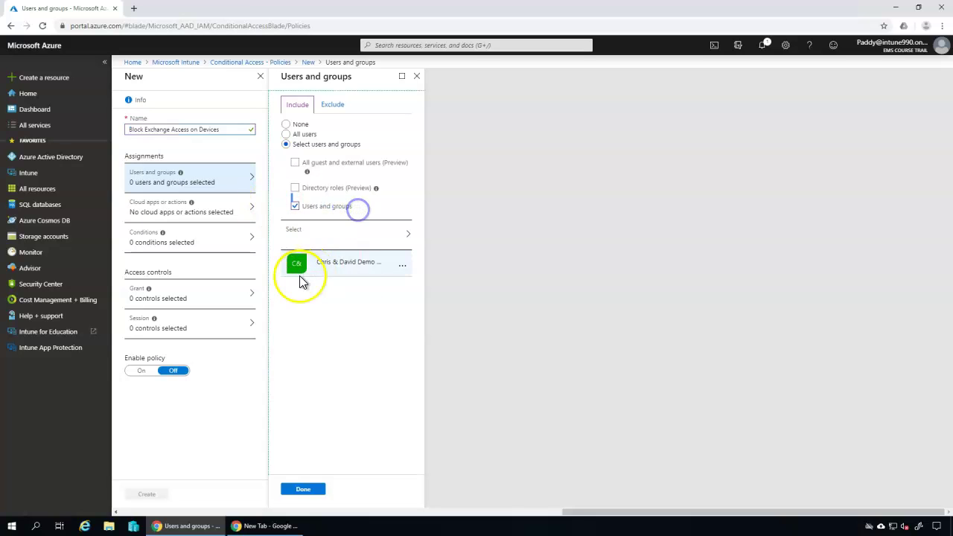
left_click(303, 489)
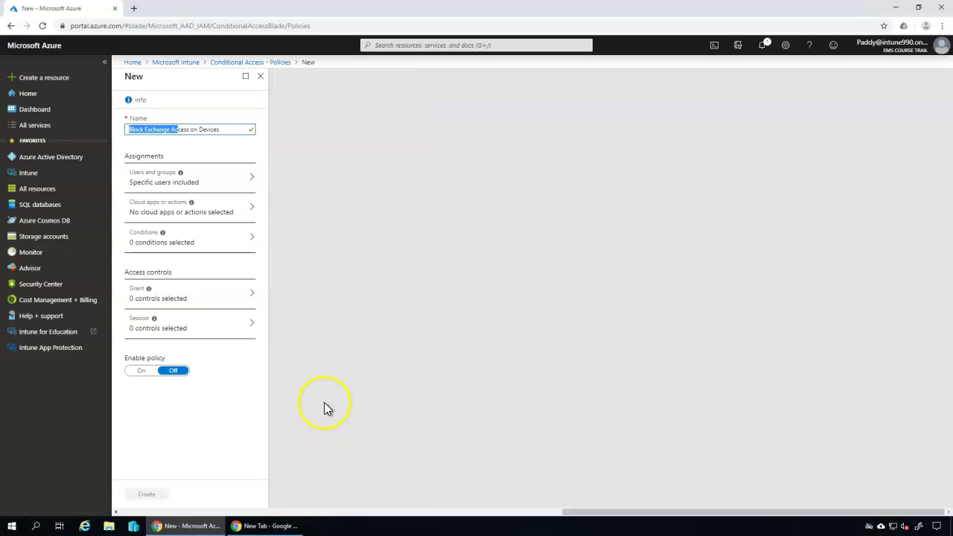
Limit the policy's included cloud apps to selected apps and open the list of applications
left_click(211, 206)
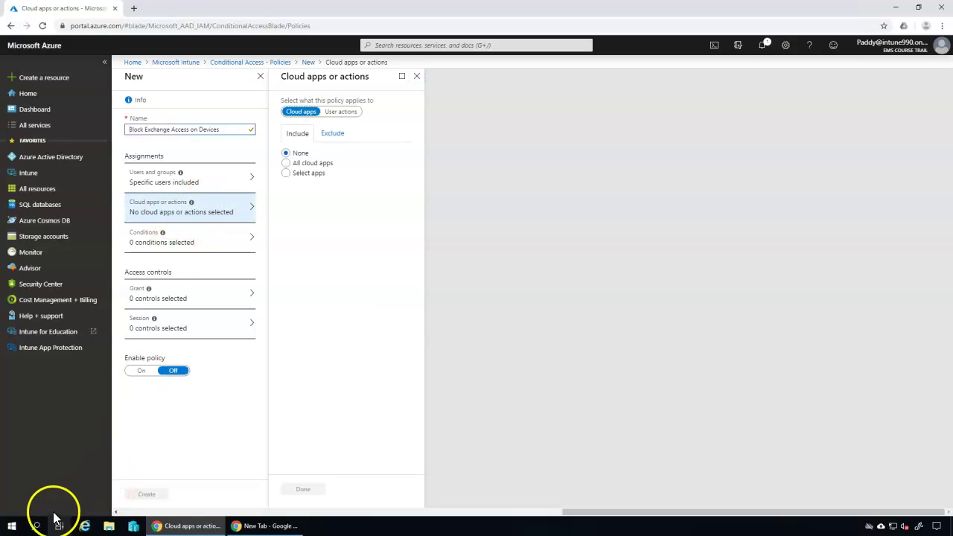
left_click(286, 173)
left_click(334, 208)
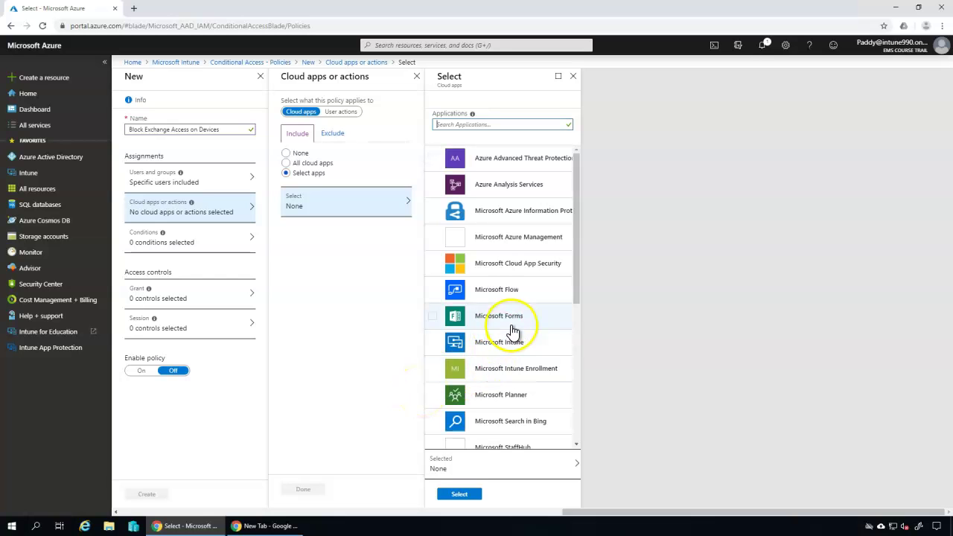
Find Office 365 Exchange Online among the applications and include it in the policy
scroll(514, 328, "down", 3)
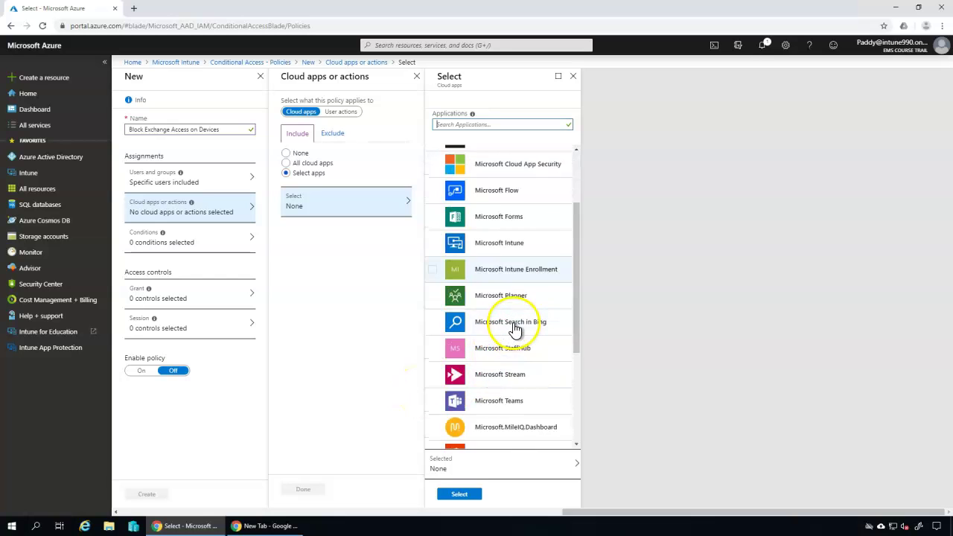
scroll(516, 328, "down", 1)
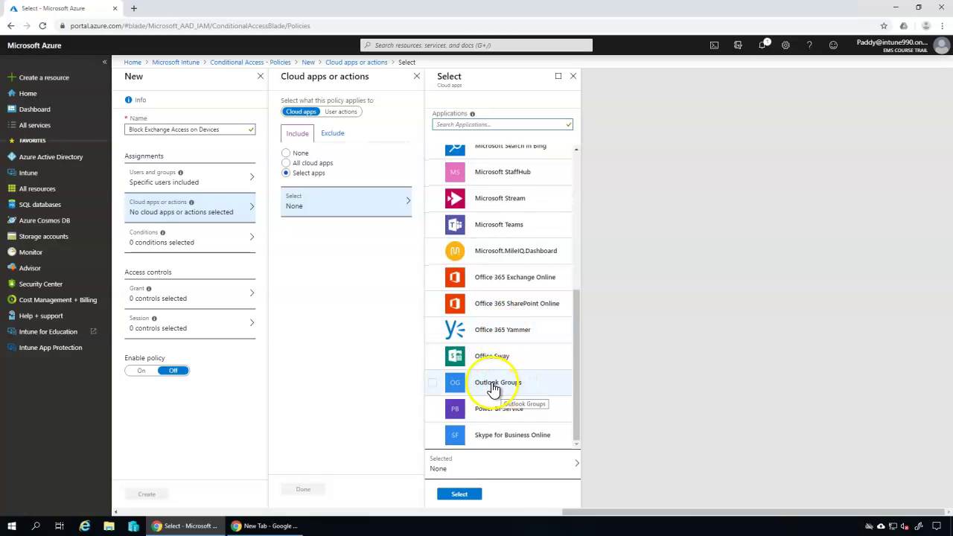
scroll(493, 389, "up", 2)
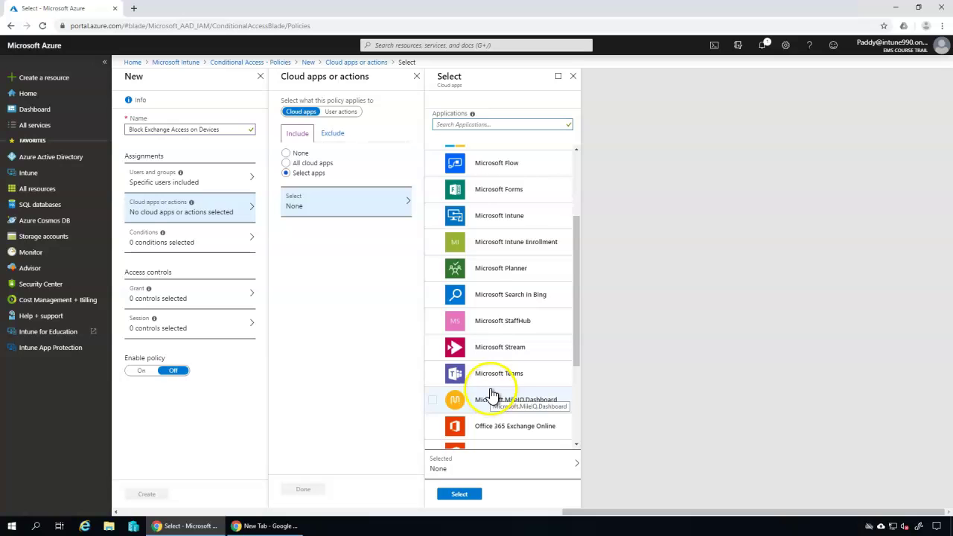
scroll(492, 393, "down", 2)
left_click(479, 385)
left_click_drag(479, 388, 549, 358)
scroll(549, 360, "up", 3)
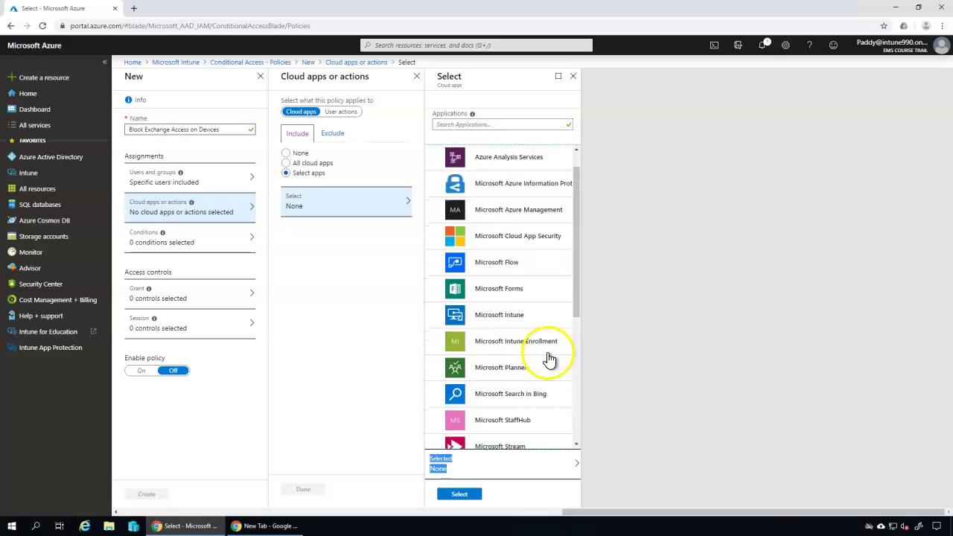
left_click(21, 514)
scroll(576, 265, "up", 1)
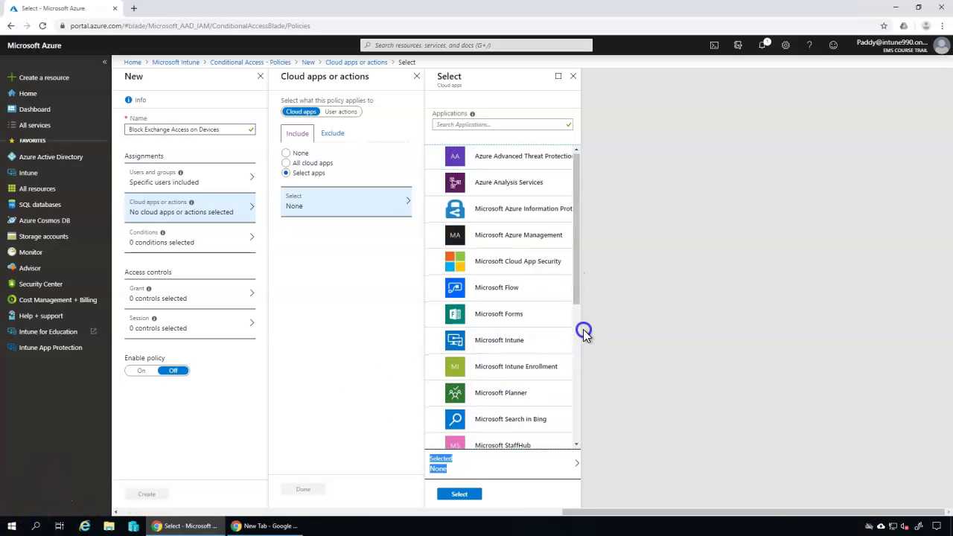
left_click_drag(578, 297, 586, 408)
left_click_drag(477, 335, 555, 341)
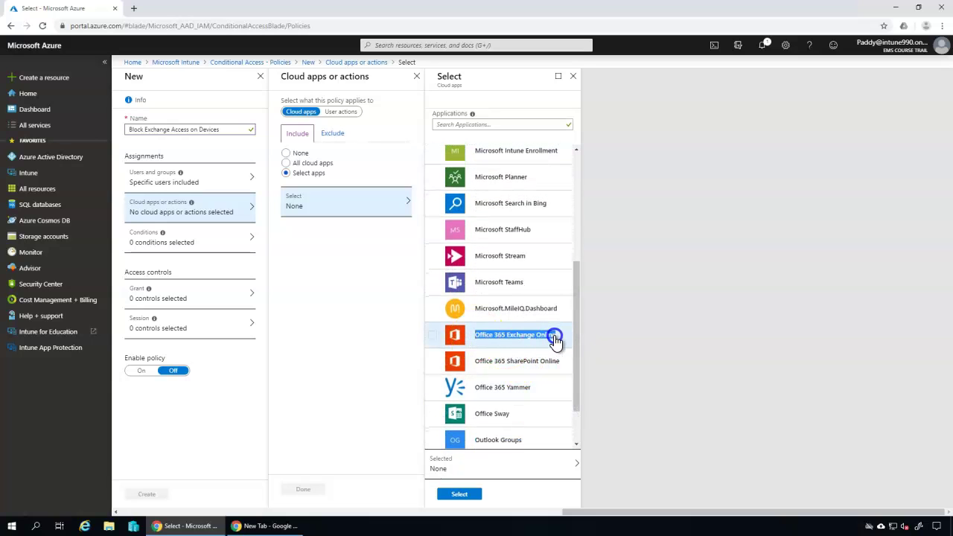
scroll(554, 339, "down", 1)
left_click(433, 277)
left_click(459, 494)
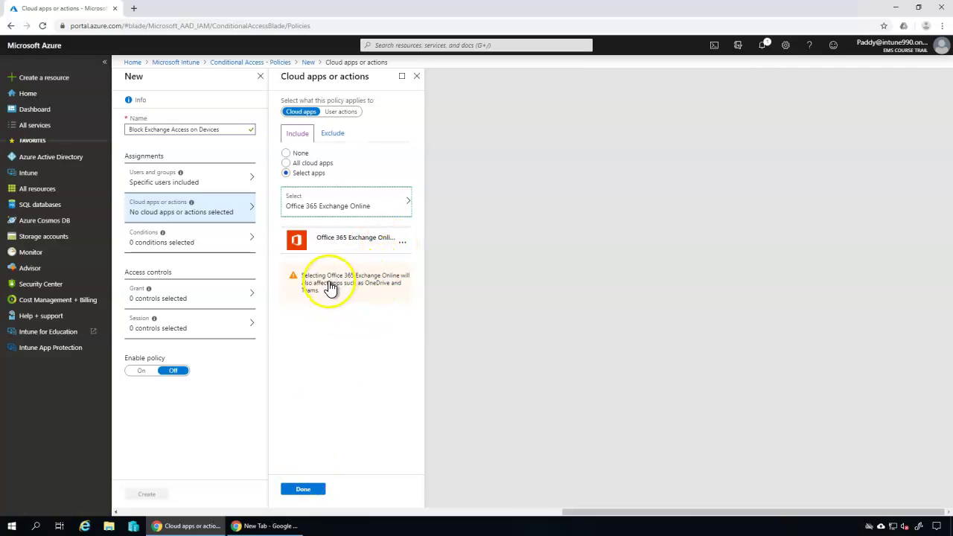
Read the service dependencies article linked from the Exchange Online warning, examining the Teams dependency diagram and the downstream services table
left_click_drag(302, 284, 378, 290)
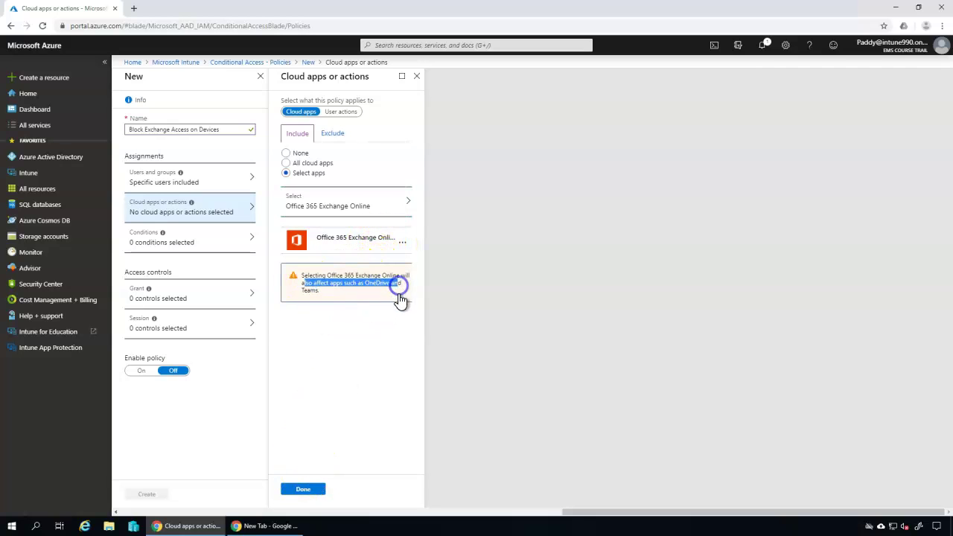
left_click(400, 294)
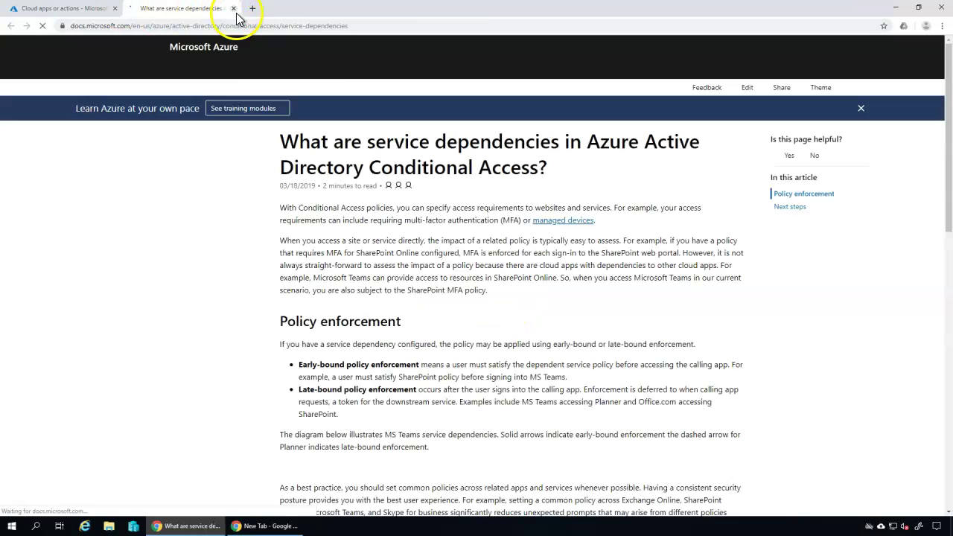
scroll(459, 392, "down", 5)
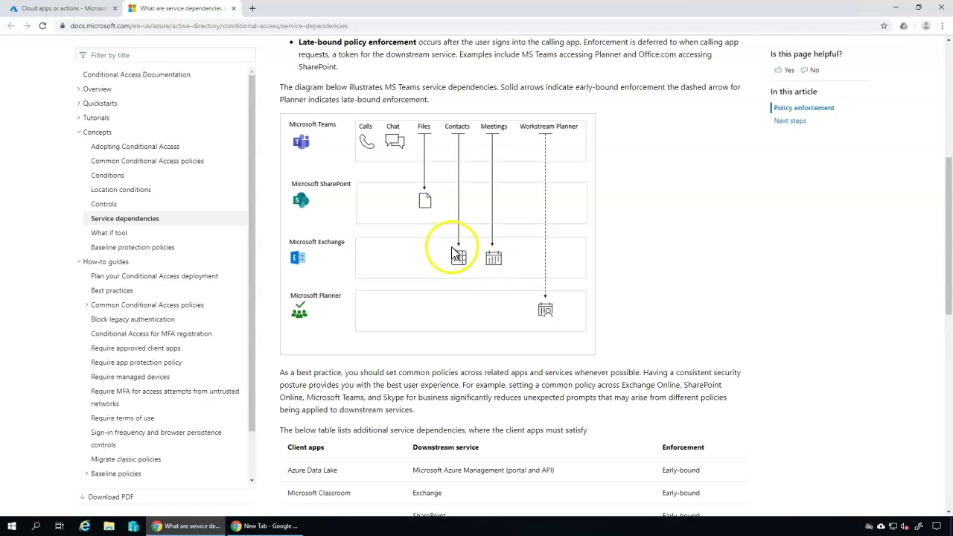
scroll(454, 246, "up", 2)
left_click(490, 232)
left_click(549, 242)
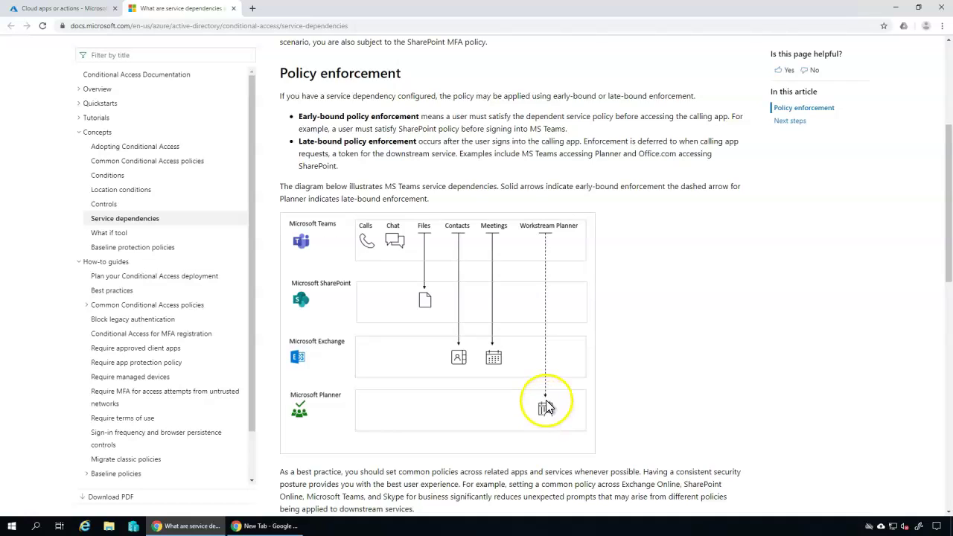
scroll(541, 392, "down", 3)
scroll(539, 384, "down", 1)
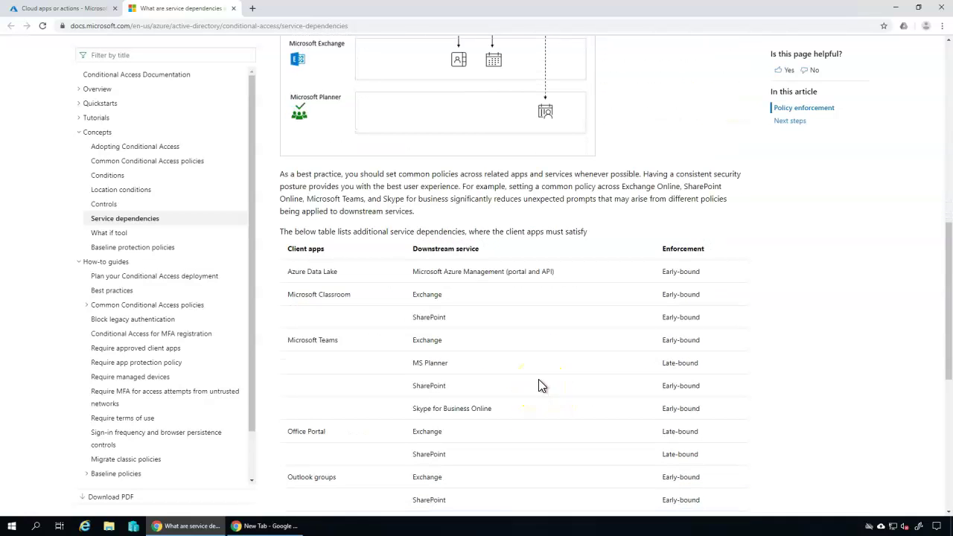
scroll(537, 388, "down", 3)
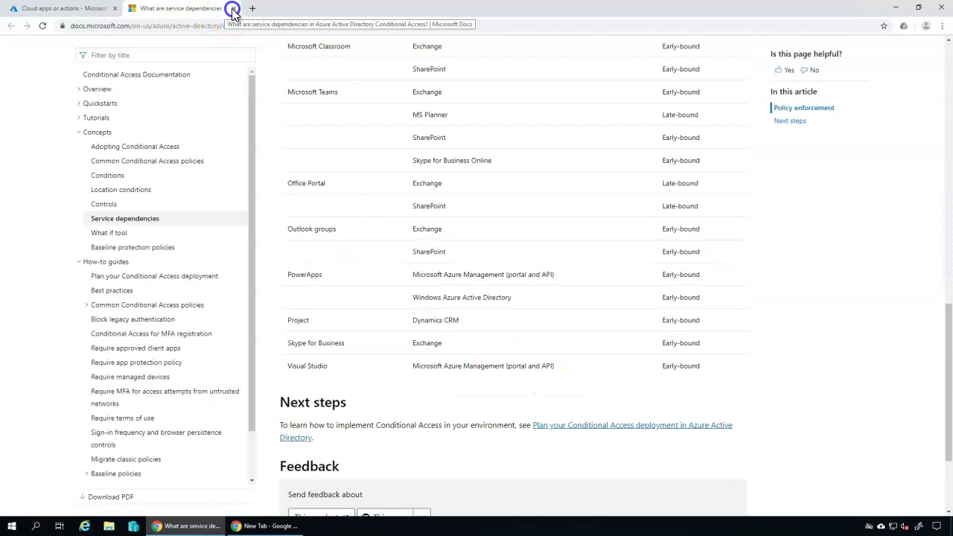
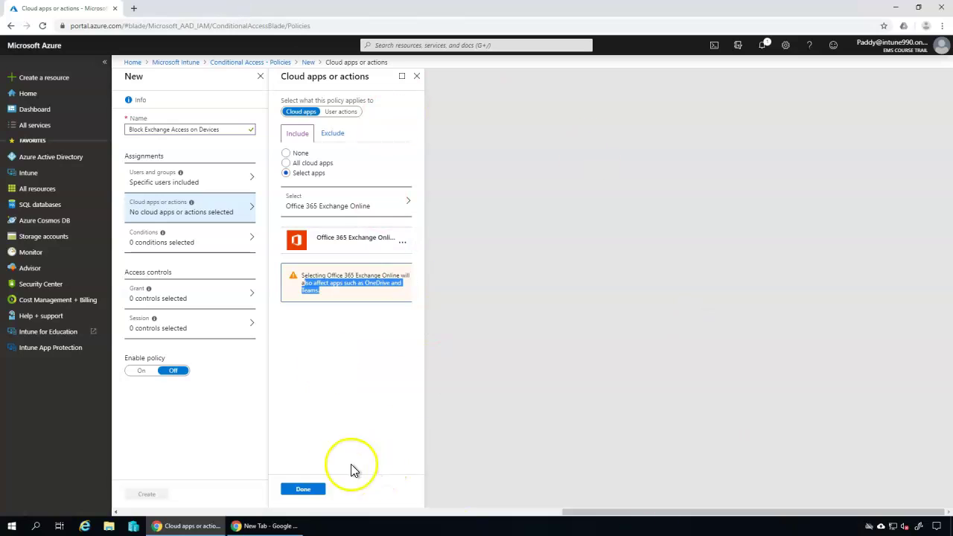
Confirm the cloud apps assignment and examine the sign-in risk options in the policy's conditions
left_click(308, 490)
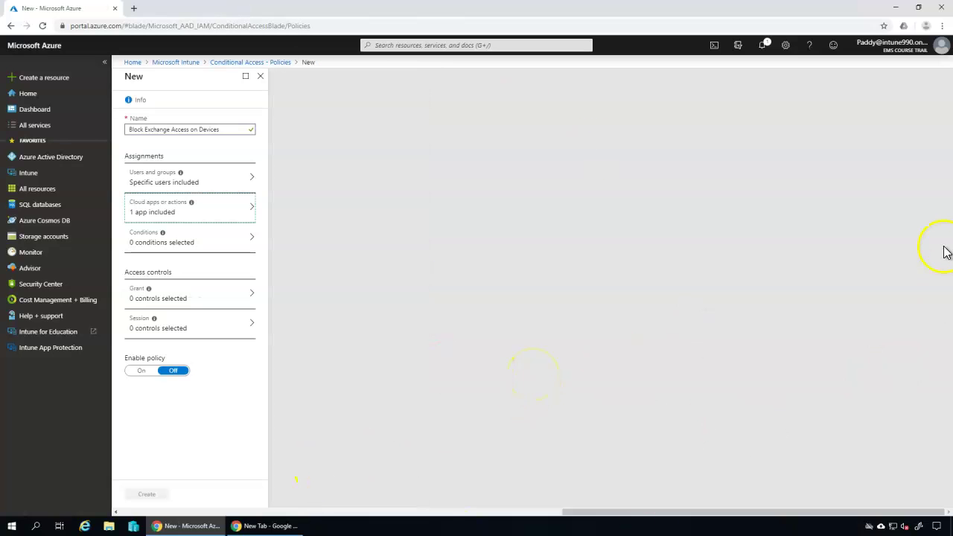
left_click(206, 251)
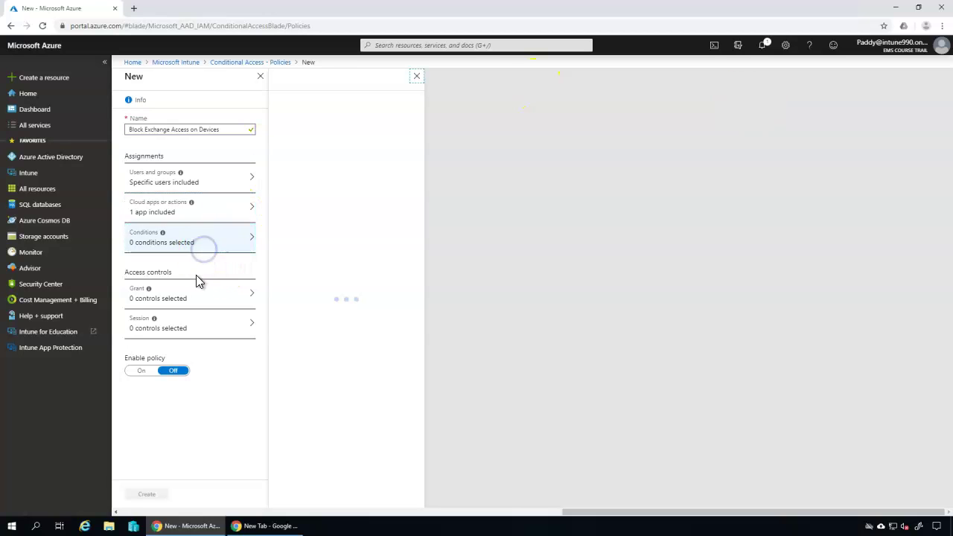
left_click(365, 140)
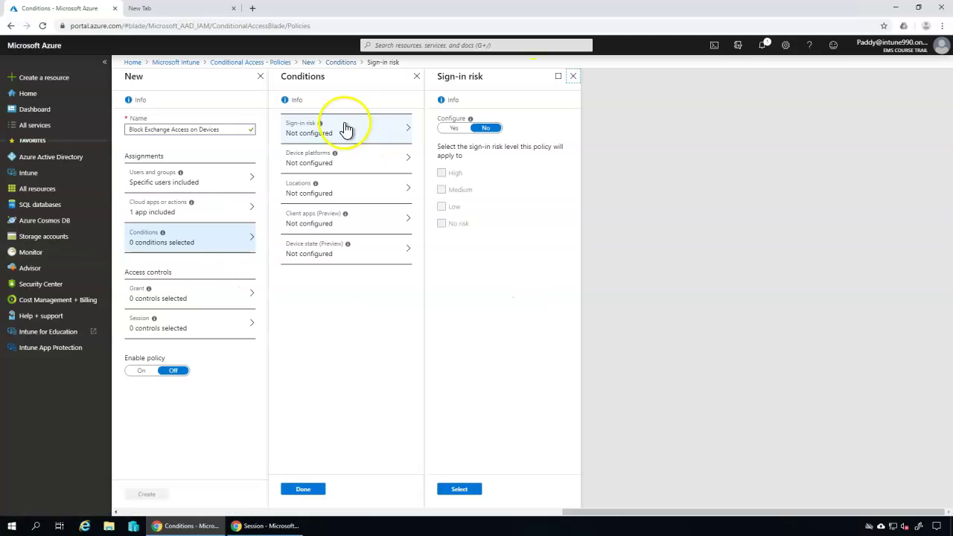
left_click_drag(519, 146, 491, 147)
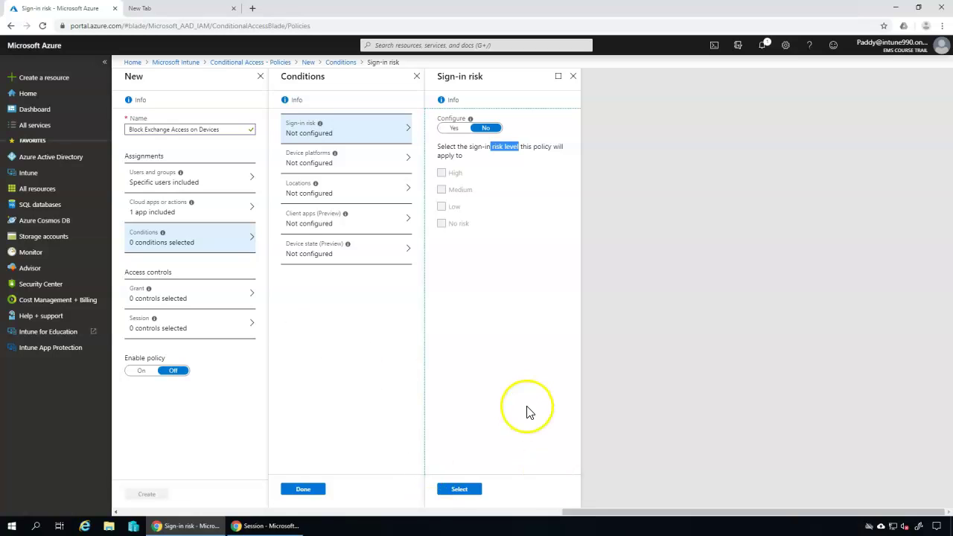
left_click_drag(493, 147, 554, 159)
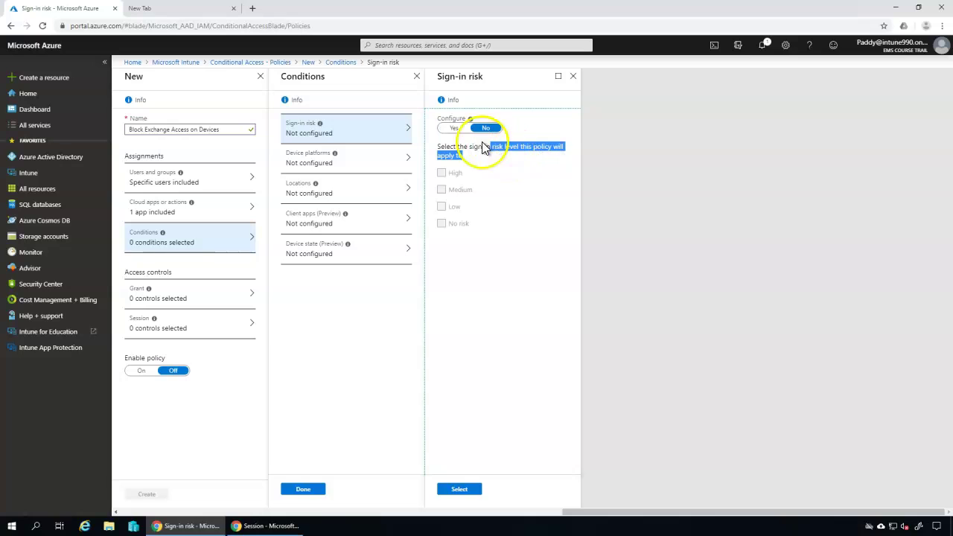
Configure the device platforms condition to include only Android and iOS, and confirm it
left_click(319, 154)
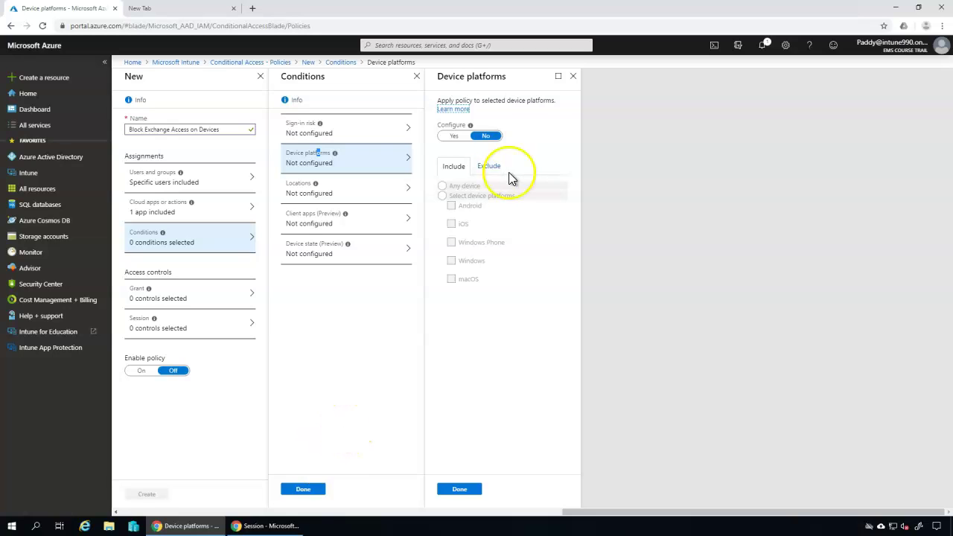
left_click(453, 135)
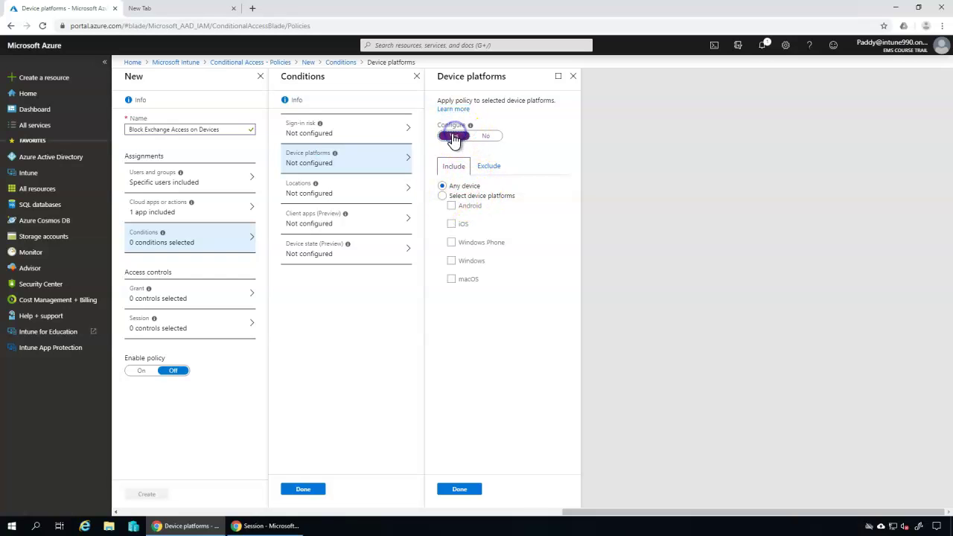
left_click(443, 195)
left_click(451, 206)
left_click(451, 224)
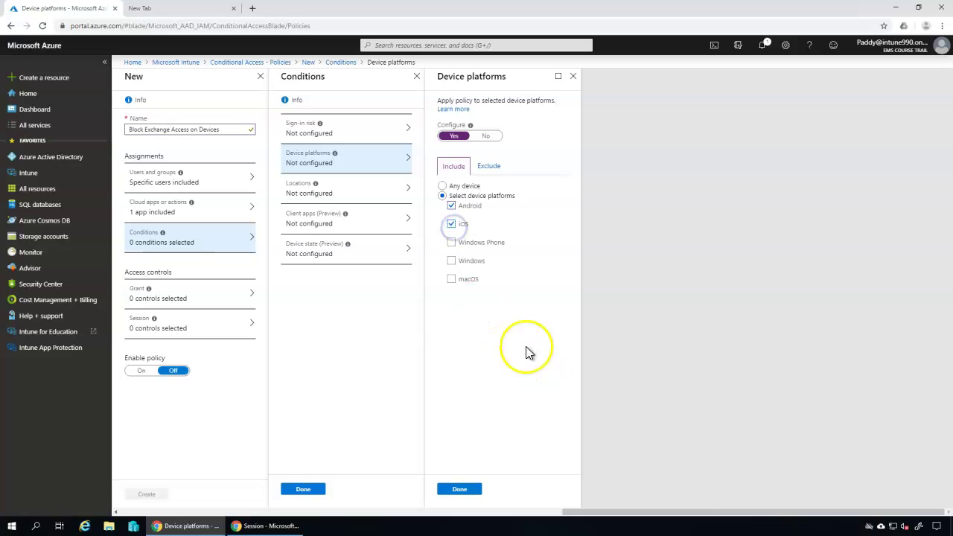
left_click(451, 280)
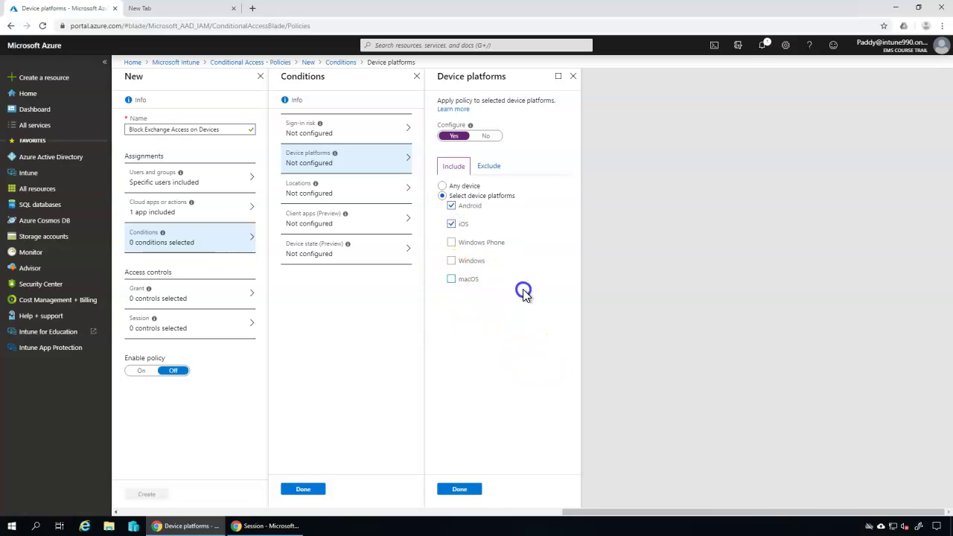
left_click(457, 259)
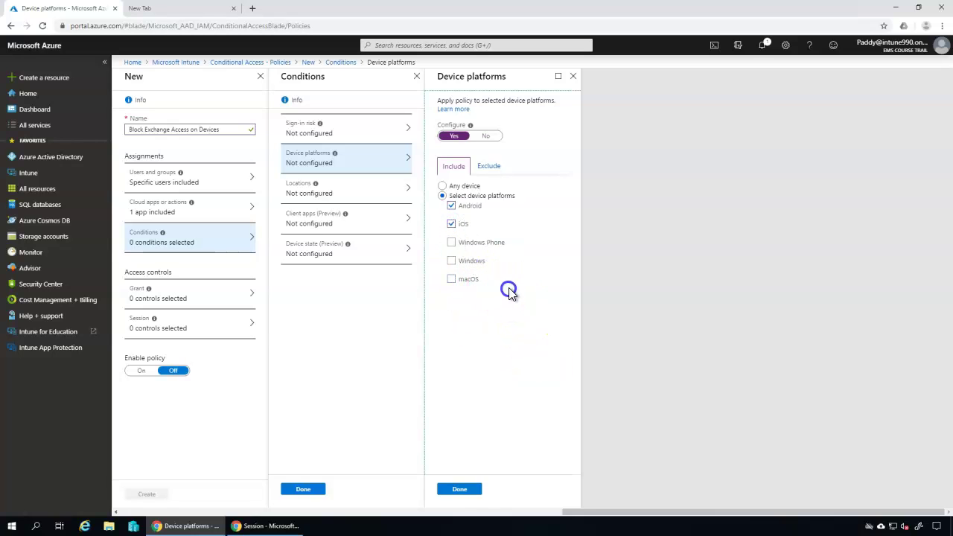
left_click(462, 491)
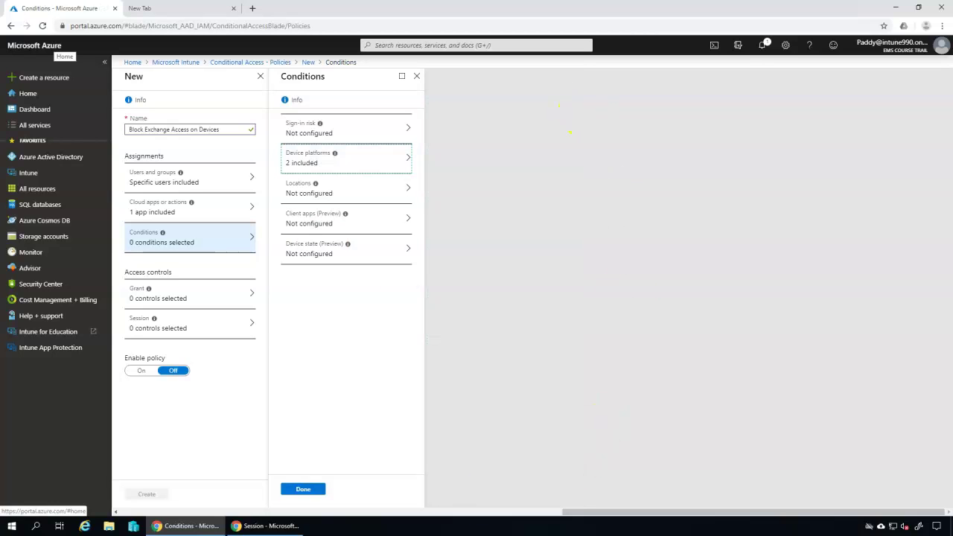
Examine the include options of the locations condition
left_click(345, 188)
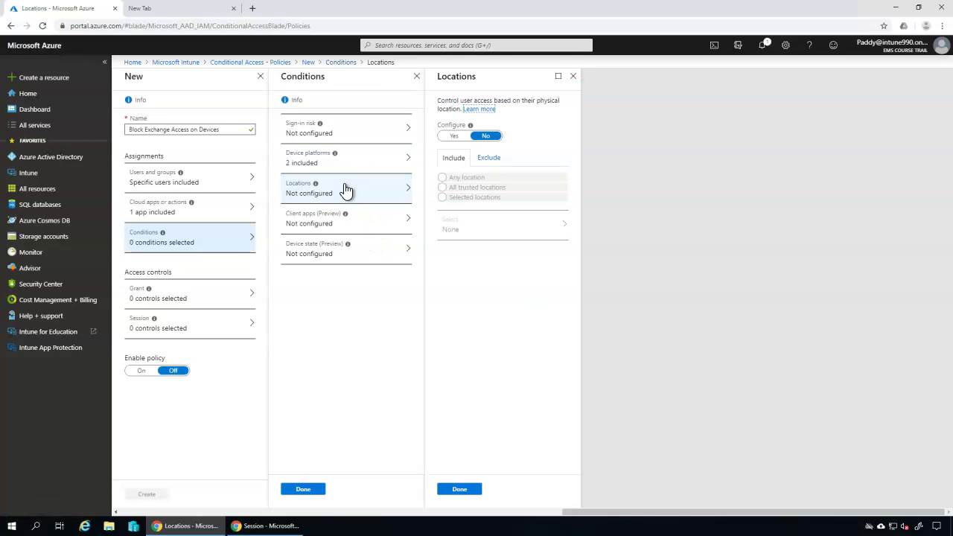
left_click_drag(462, 177, 471, 201)
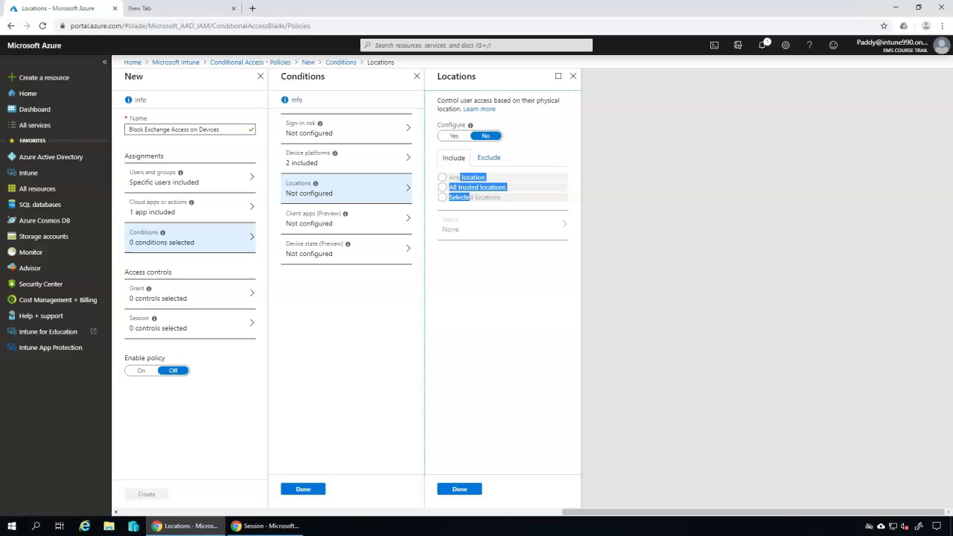
left_click(554, 298)
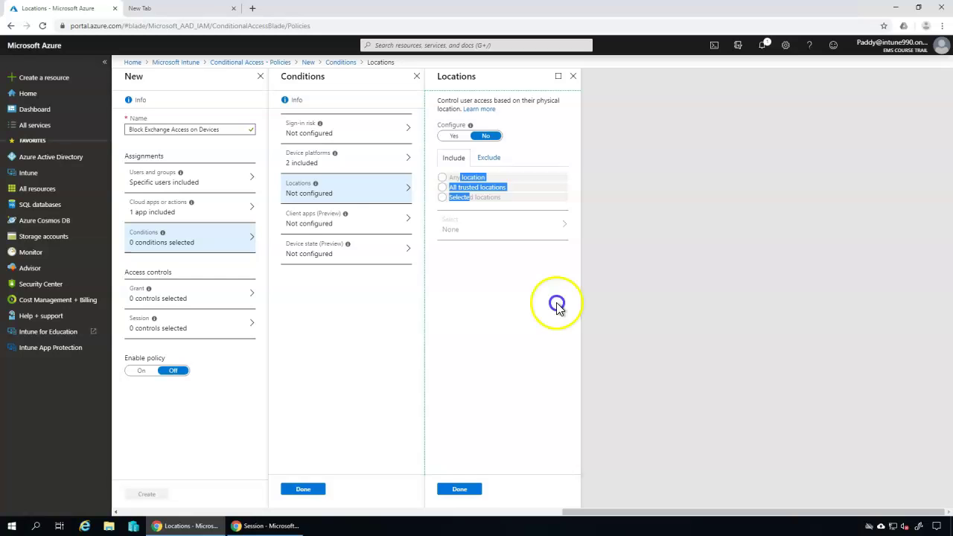
Configure the client apps condition for browser, modern authentication and other clients, leaving out Exchange ActiveSync clients, and confirm it
left_click(323, 218)
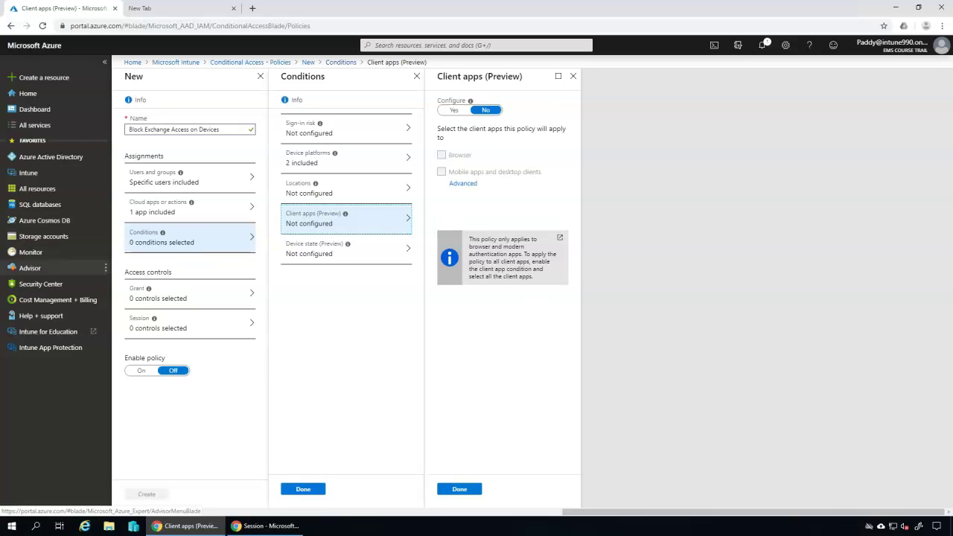
left_click(454, 110)
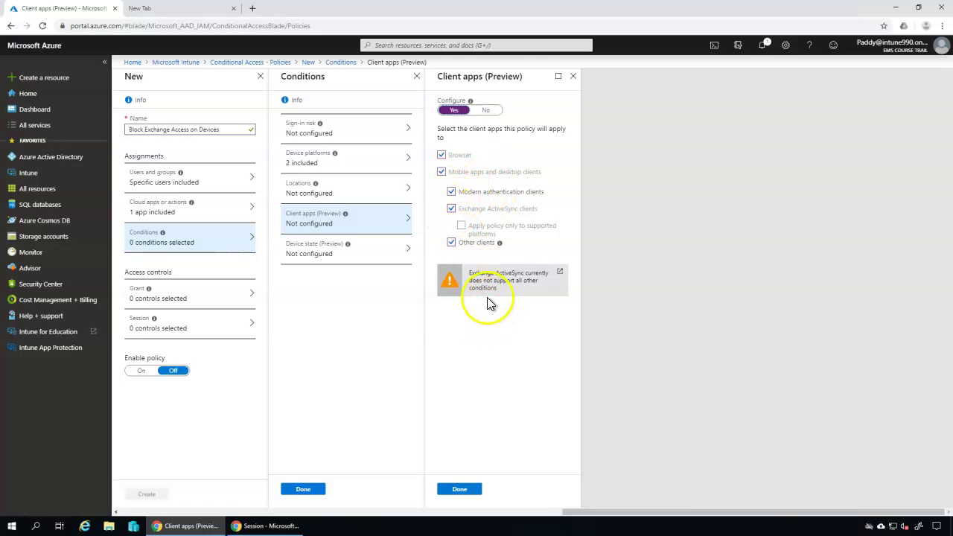
double_click(511, 276)
left_click_drag(497, 287, 534, 295)
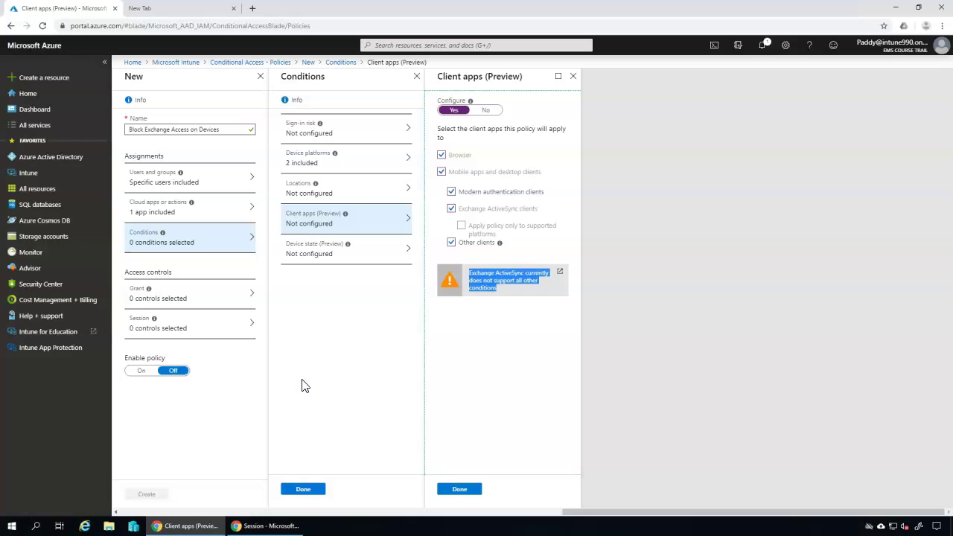
left_click_drag(476, 226, 539, 243)
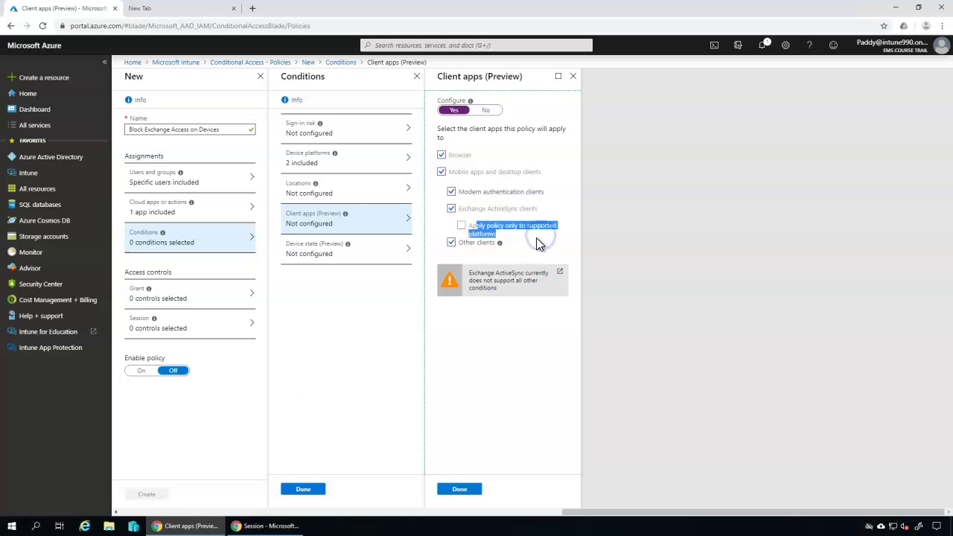
left_click(491, 216)
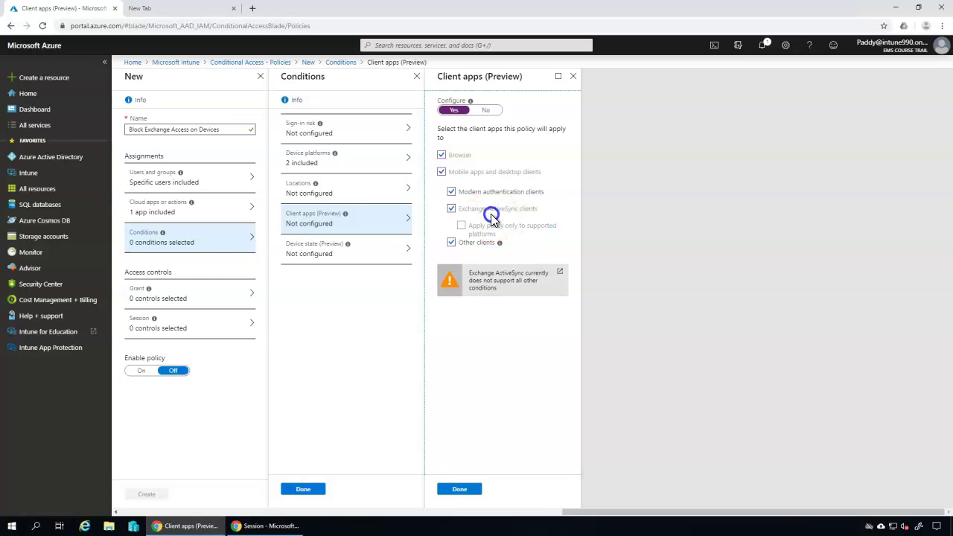
left_click(455, 210)
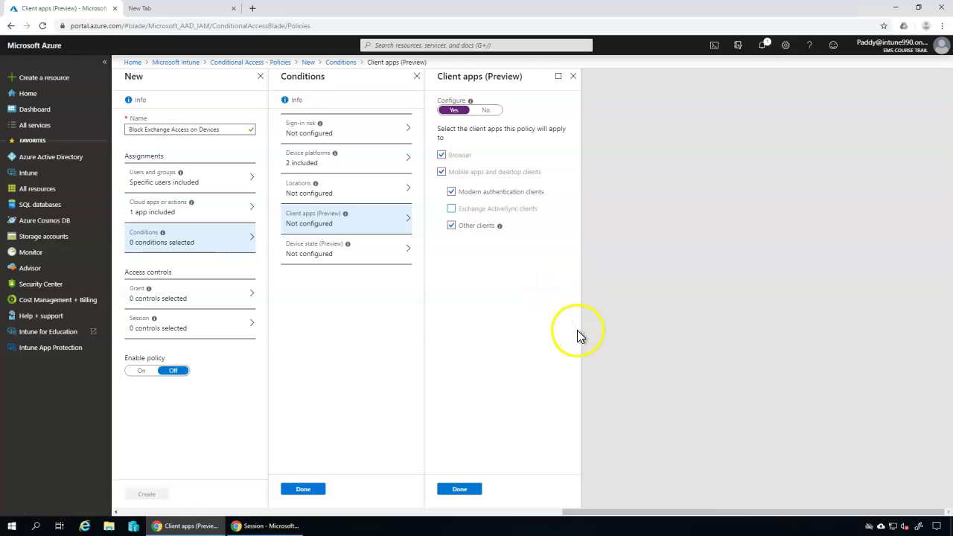
double_click(453, 157)
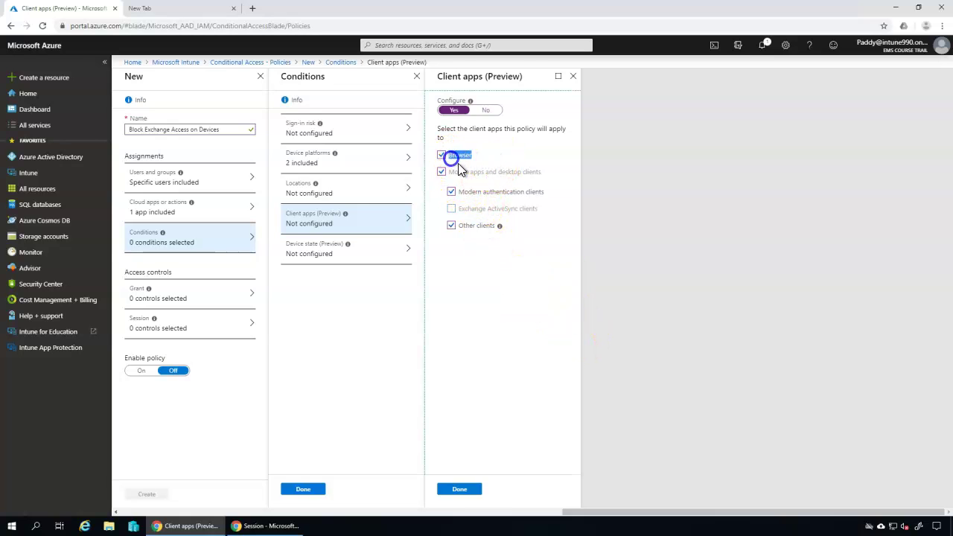
left_click_drag(543, 173, 504, 240)
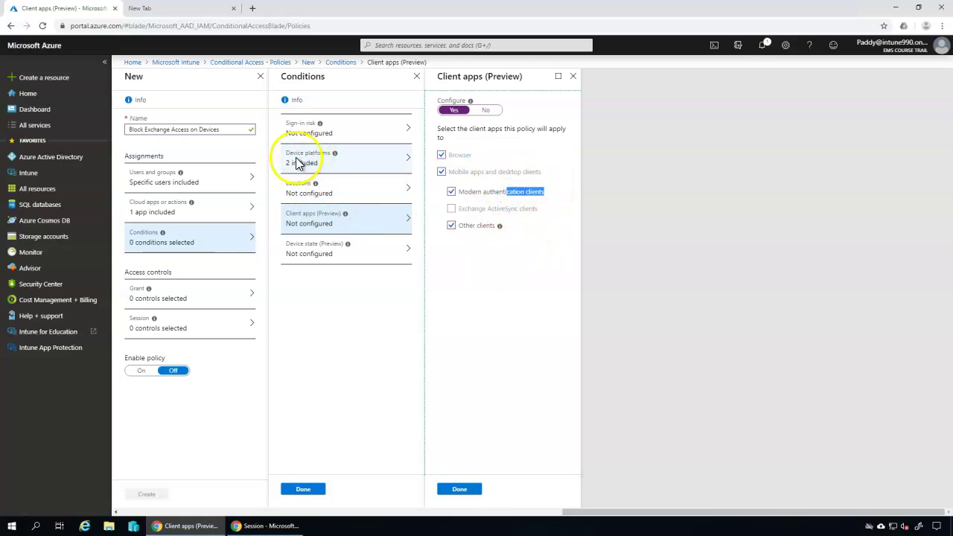
left_click(468, 492)
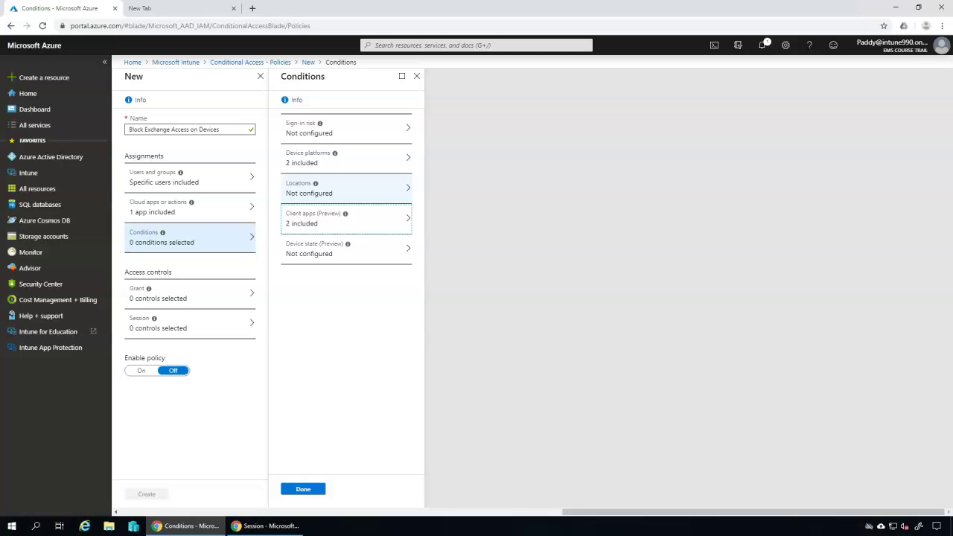
Configure the device state condition to include all device states and confirm the policy's conditions
left_click(330, 258)
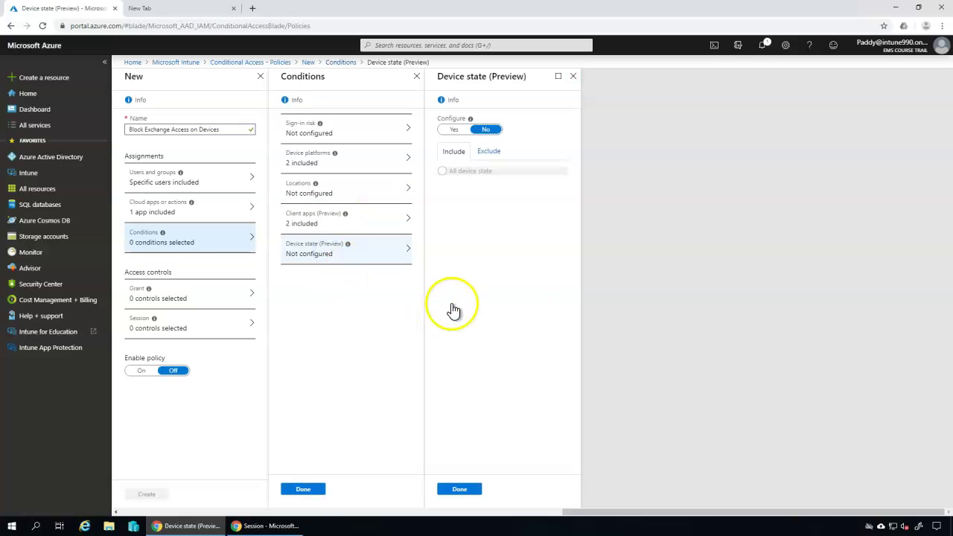
left_click(455, 130)
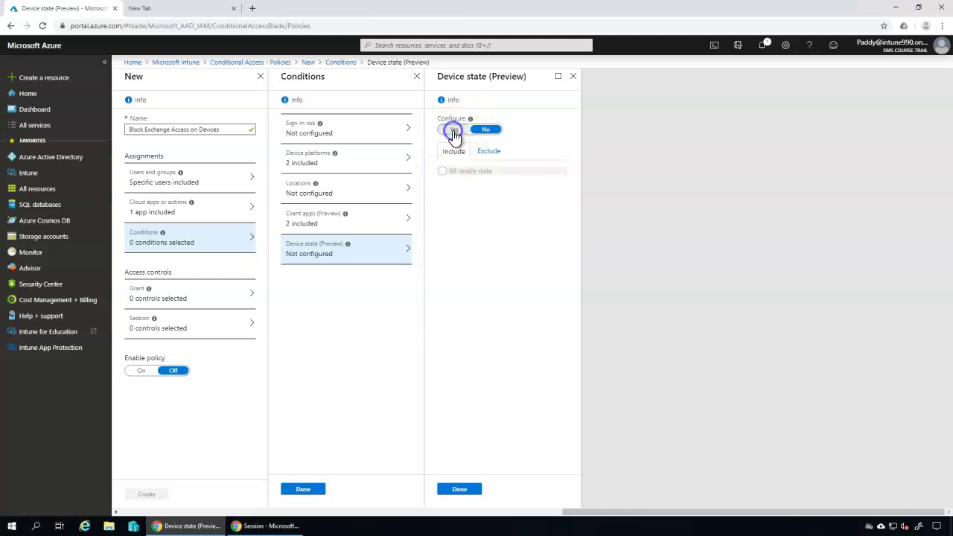
left_click_drag(443, 171, 494, 174)
left_click(460, 490)
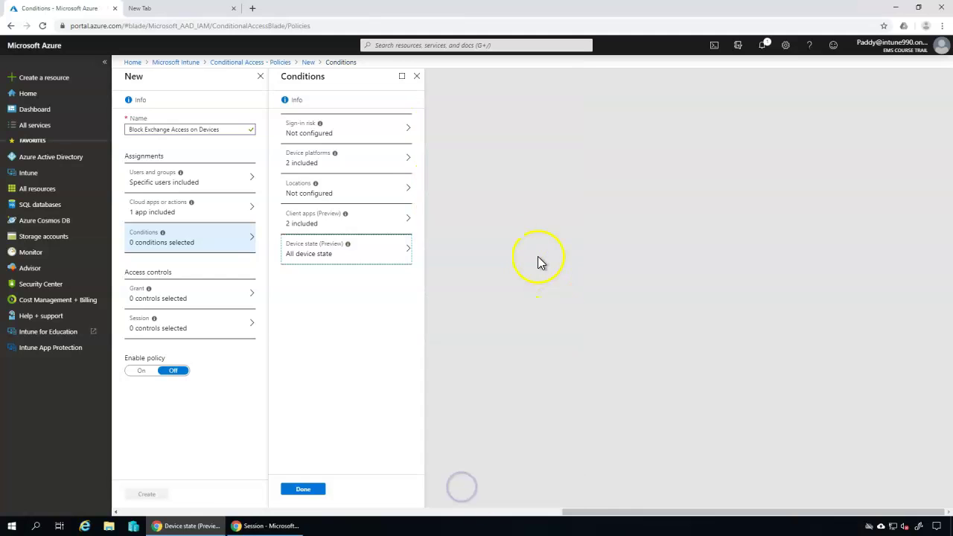
left_click(318, 491)
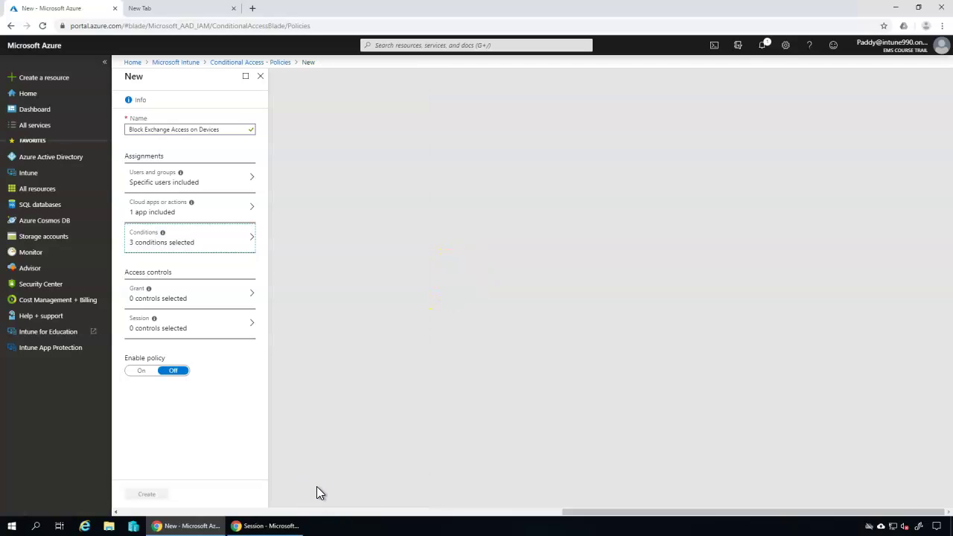
Review the policy's assignments, checking the included users and groups and the included cloud app
left_click(153, 358)
left_click(171, 361)
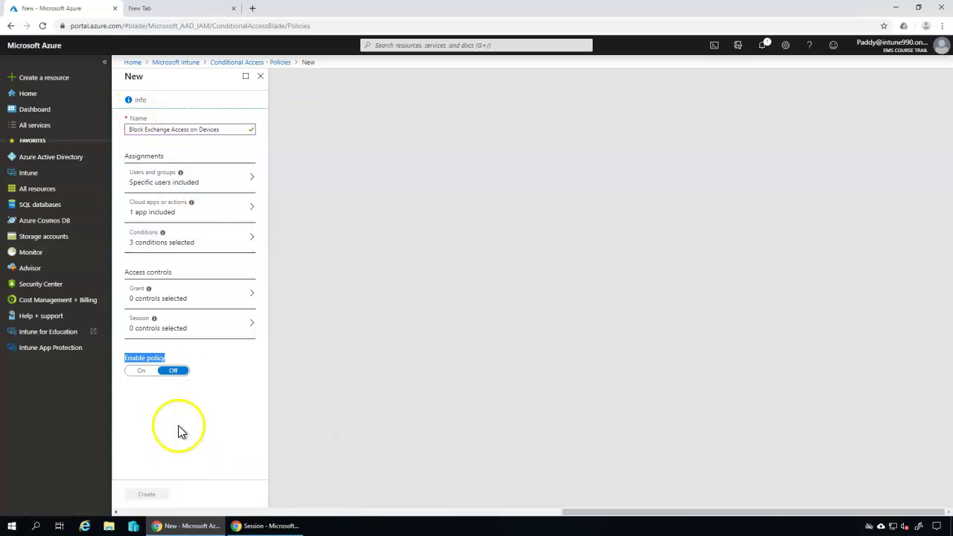
double_click(157, 155)
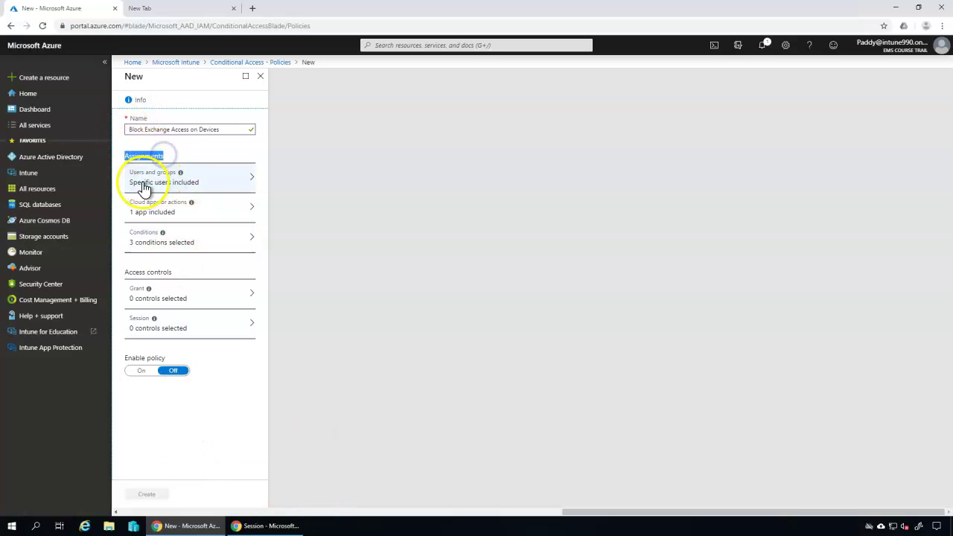
left_click(180, 186)
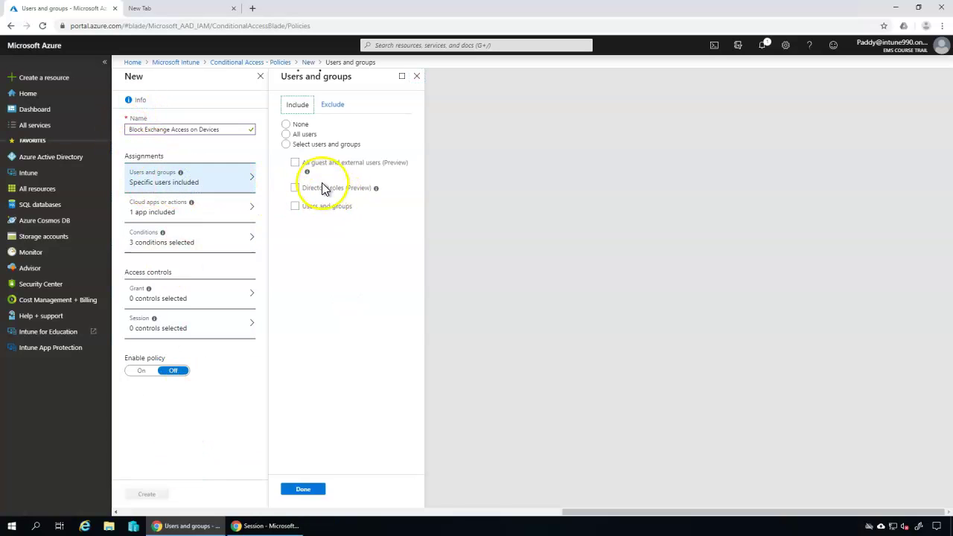
left_click_drag(313, 262, 373, 264)
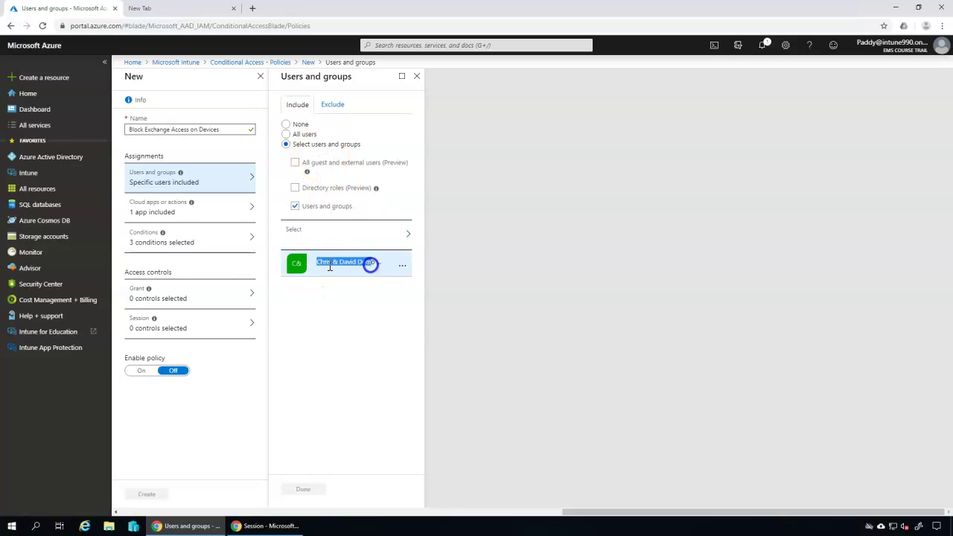
left_click(141, 211)
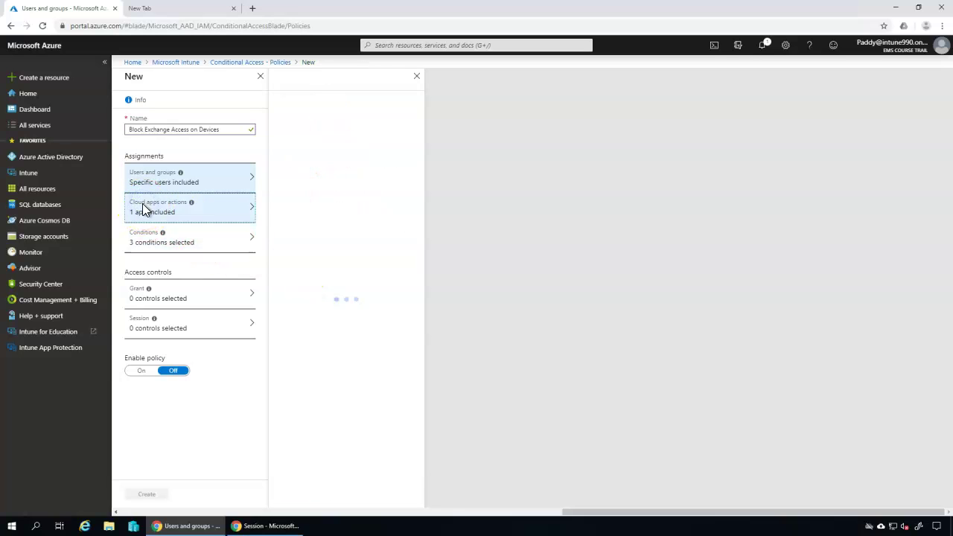
left_click_drag(316, 237, 370, 239)
Review the policy's conditions, checking the device platforms, client apps and device state settings
left_click(171, 246)
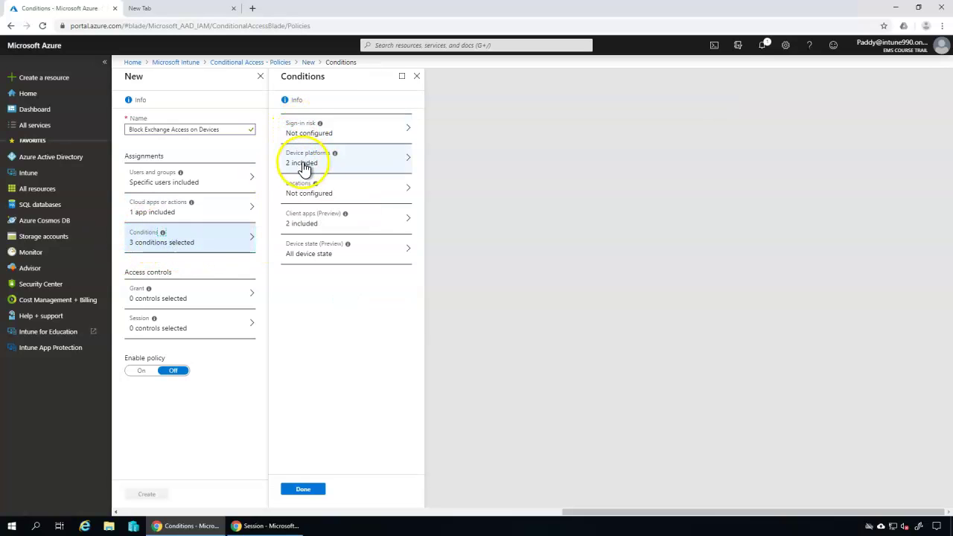
left_click_drag(287, 168, 308, 164)
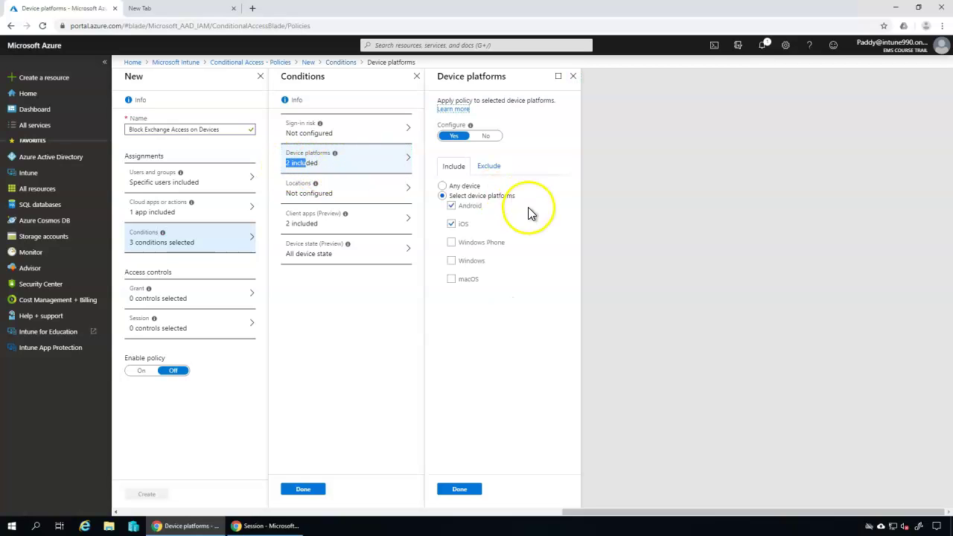
left_click(467, 223)
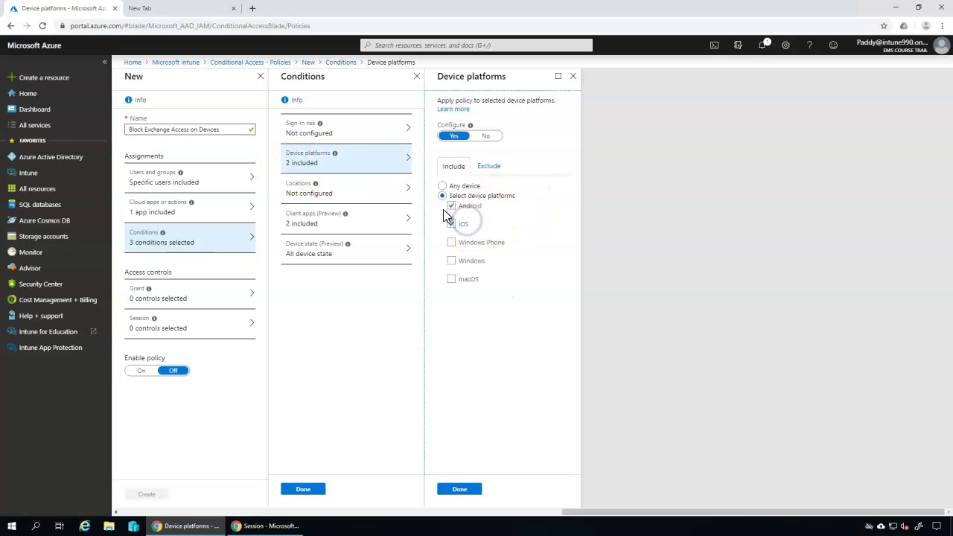
left_click(339, 228)
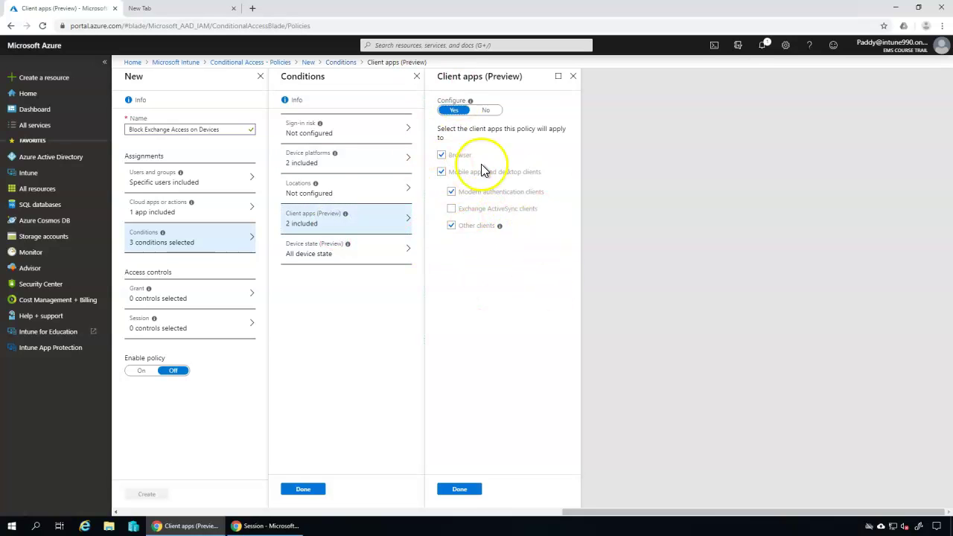
left_click_drag(513, 240, 448, 141)
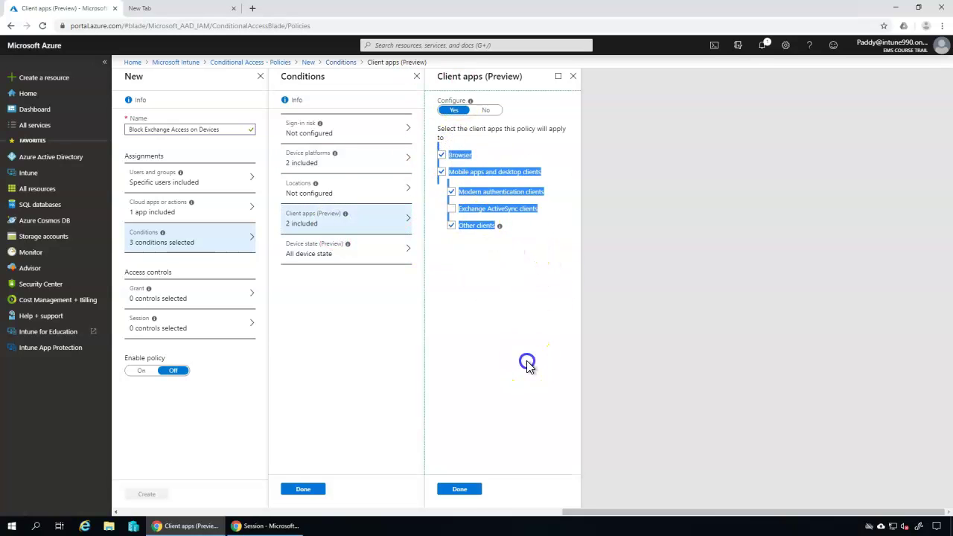
left_click(320, 162)
left_click(314, 225)
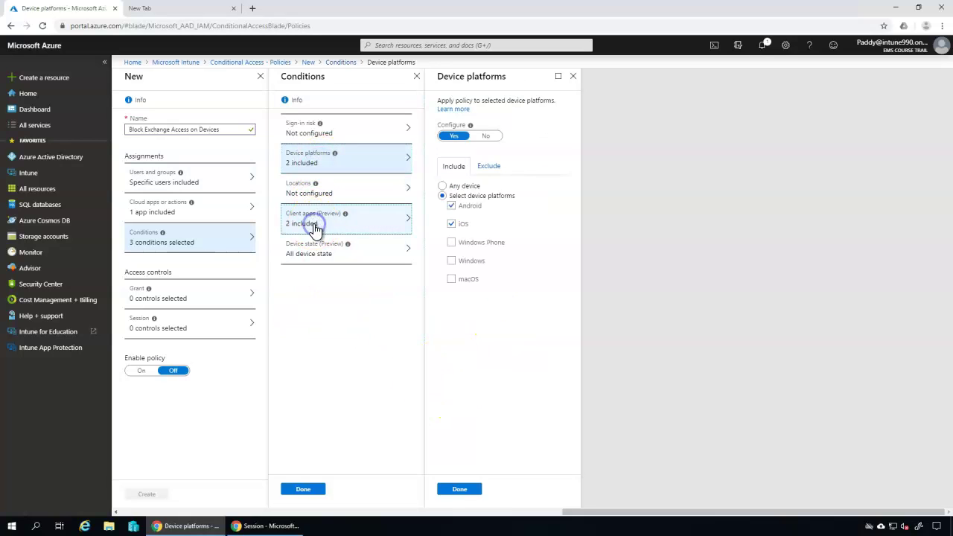
left_click(325, 257)
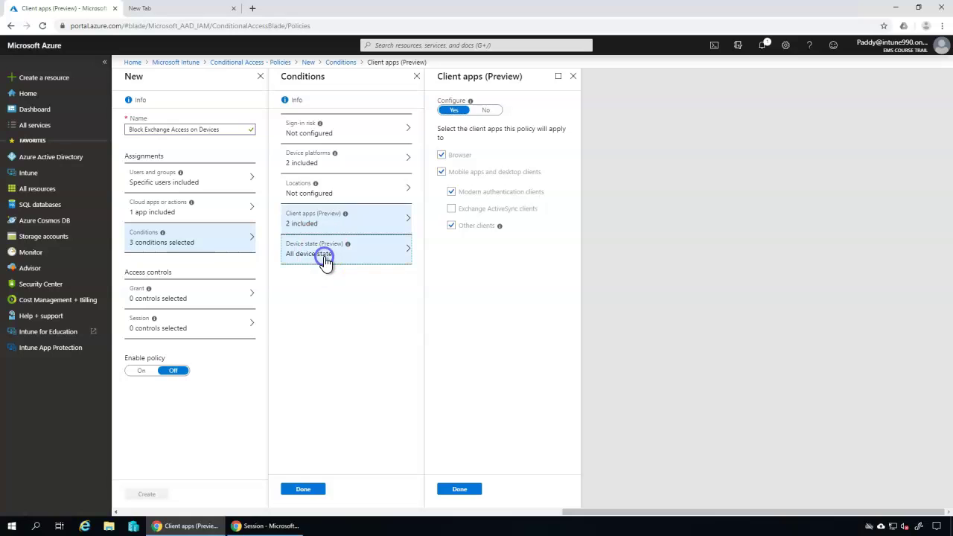
left_click(458, 165)
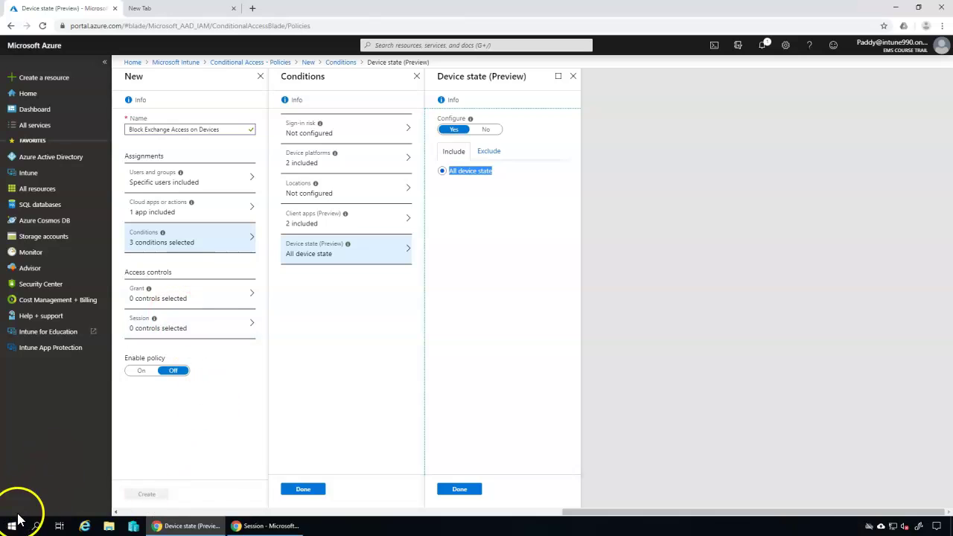
Set the grant control to require a compliant device, an approved client app and an app protection policy, enforcing all selected controls, and confirm it
left_click(215, 300)
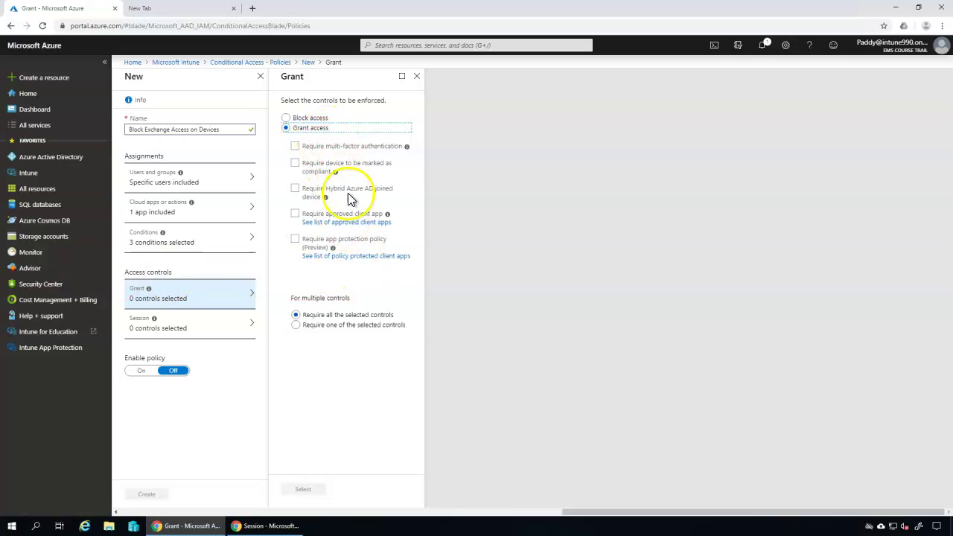
left_click_drag(311, 167, 338, 168)
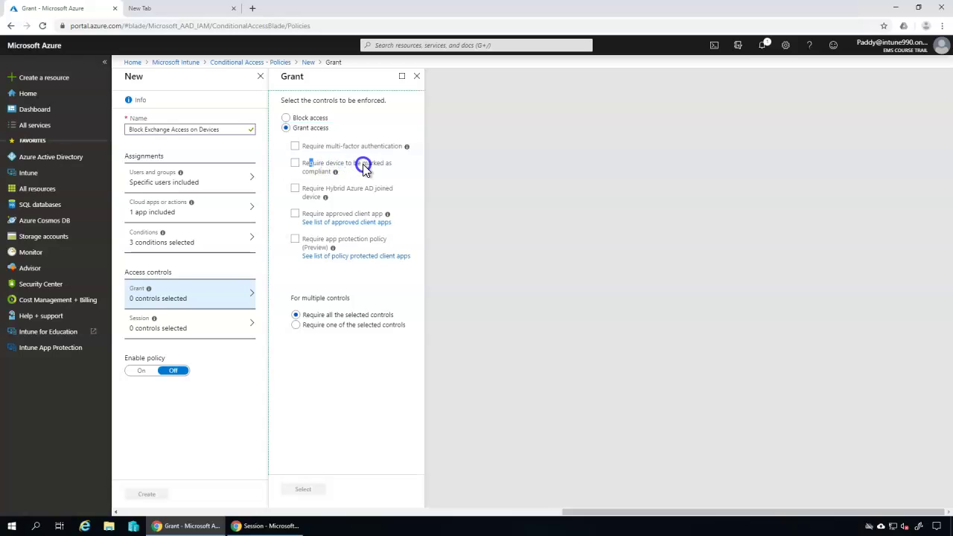
left_click(295, 162)
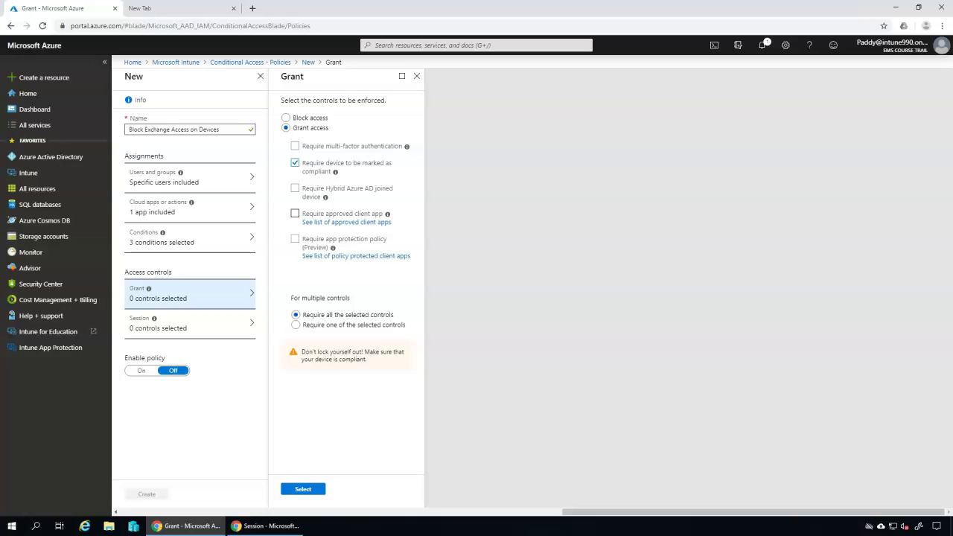
left_click(296, 214)
left_click_drag(343, 190, 392, 202)
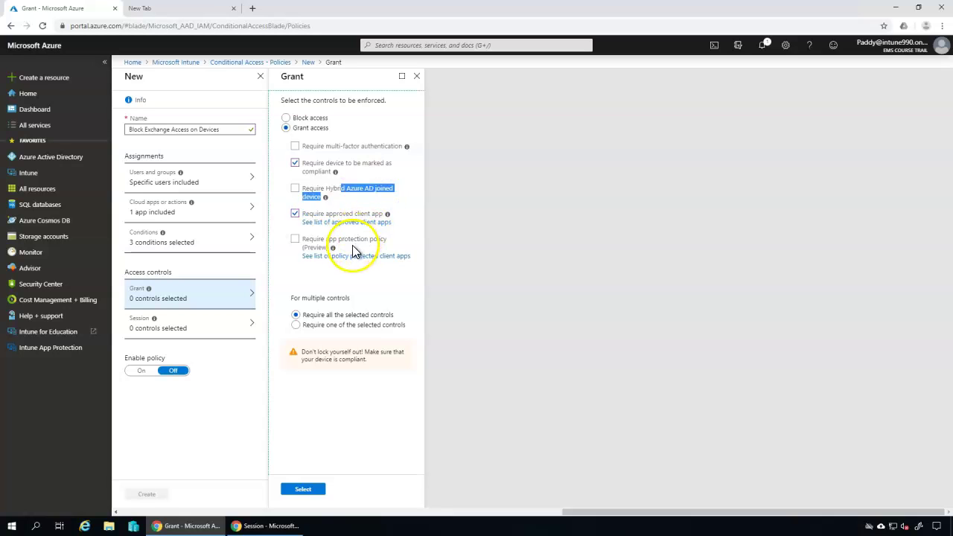
left_click_drag(303, 238, 385, 238)
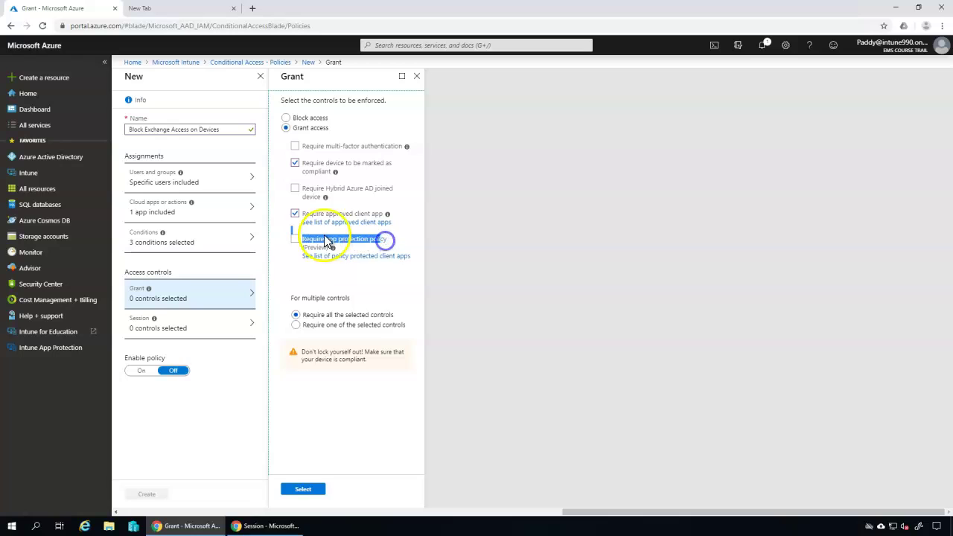
left_click(295, 239)
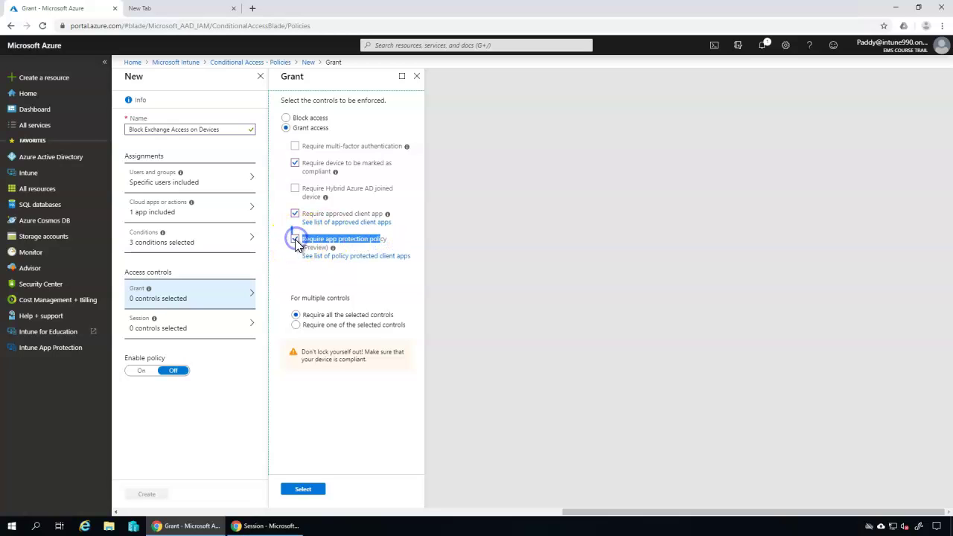
left_click(295, 314)
left_click(379, 315)
left_click(305, 491)
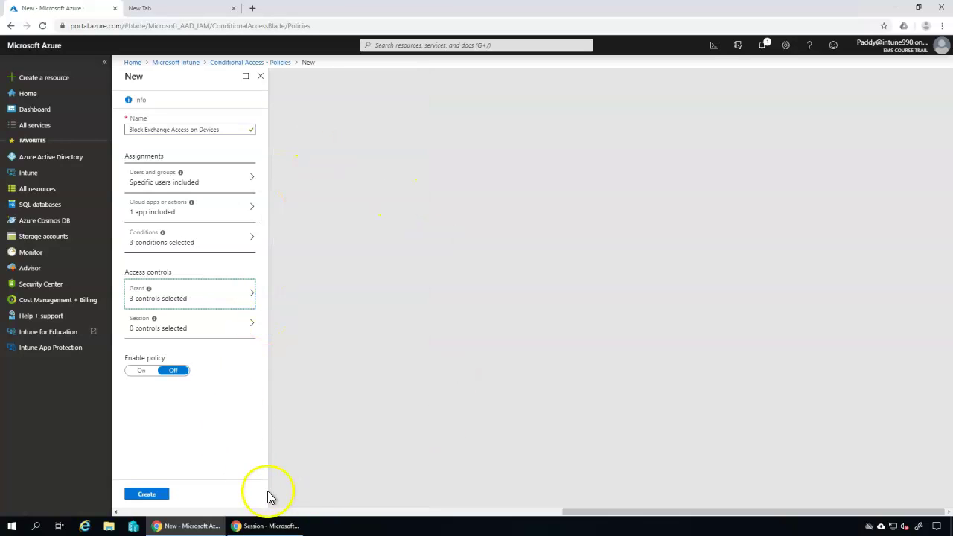
Enable the Block Exchange Access on Devices policy and create it
left_click(140, 370)
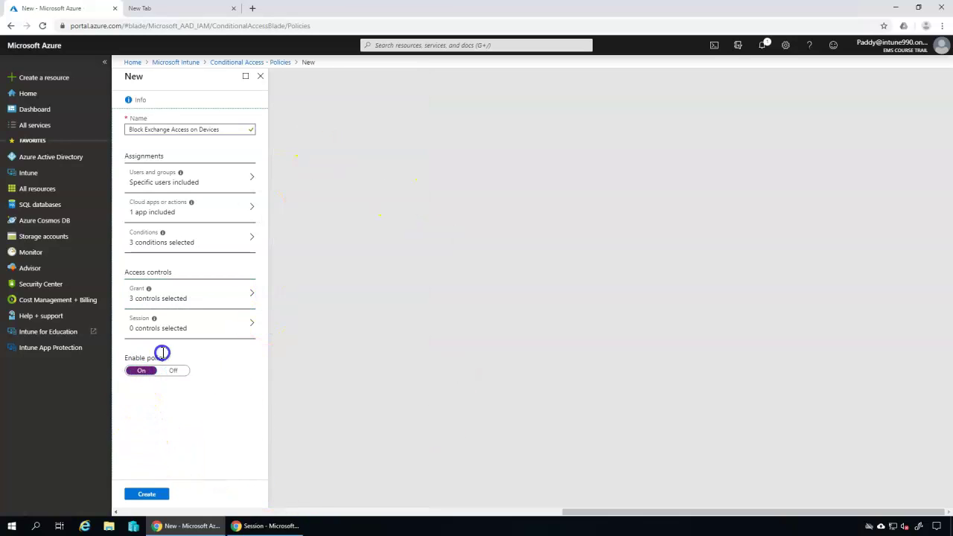
left_click(149, 495)
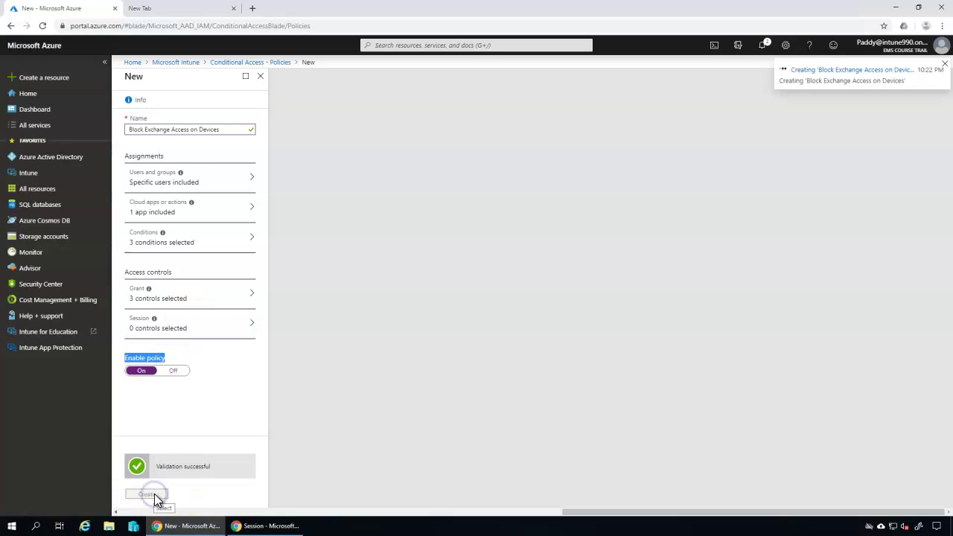
left_click(365, 257)
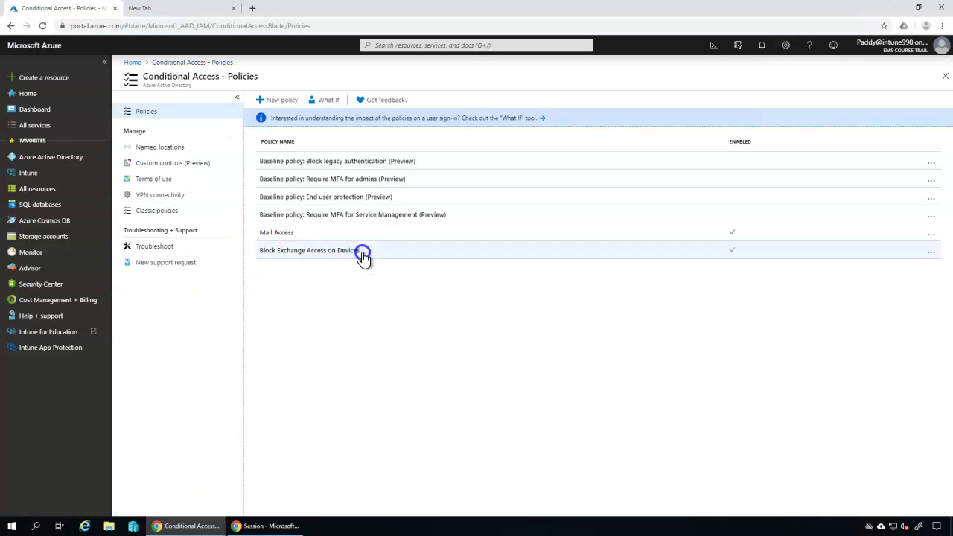
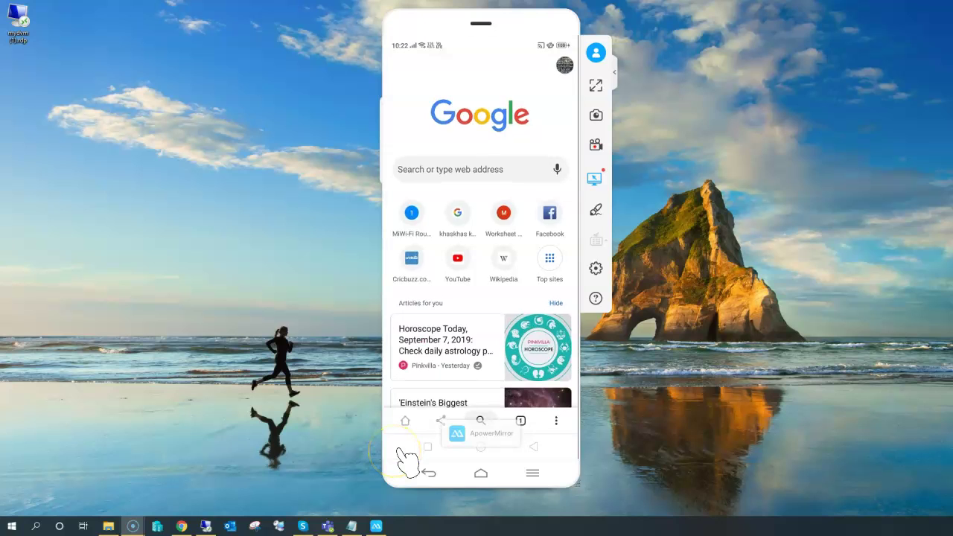
Switch to the mirrored Android phone and open portal.office.com in its Chrome browser
type("port")
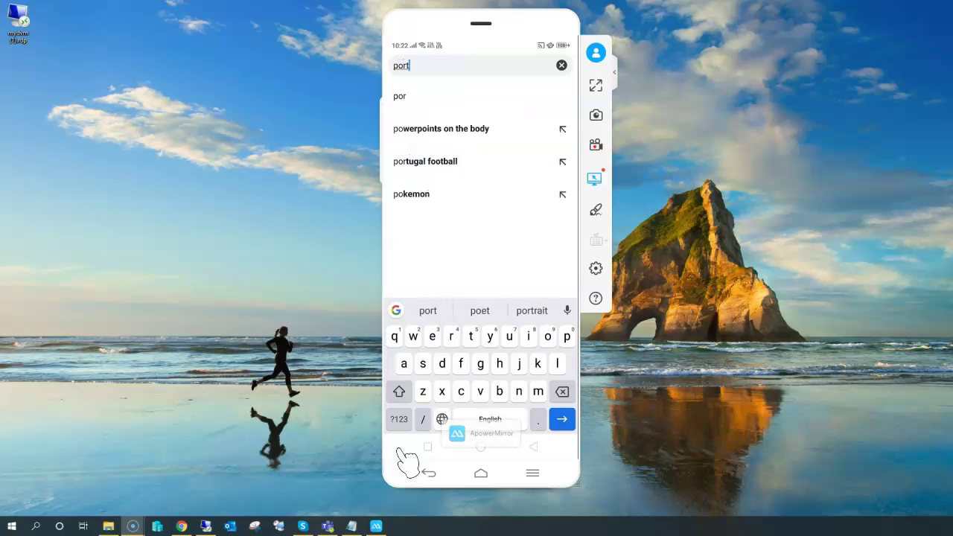
type("al.o")
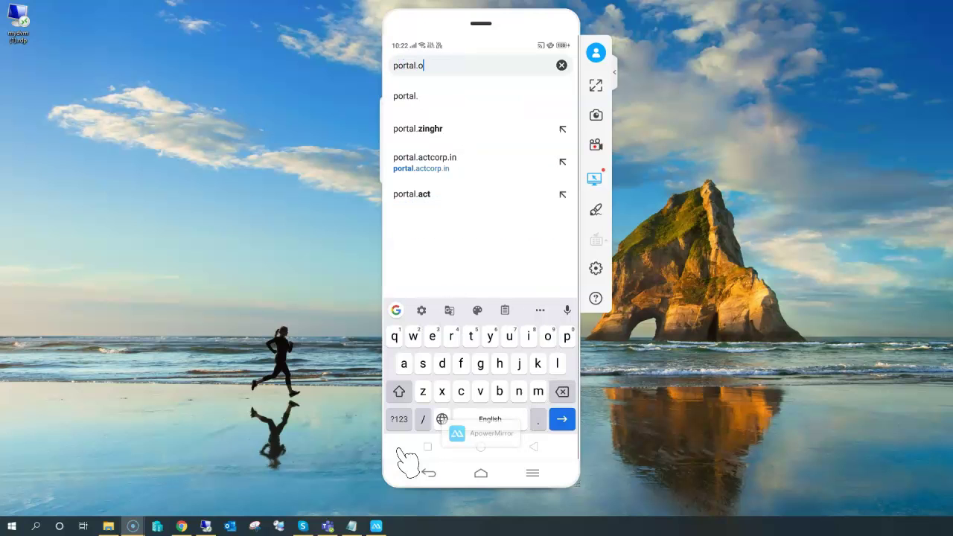
type("ffice")
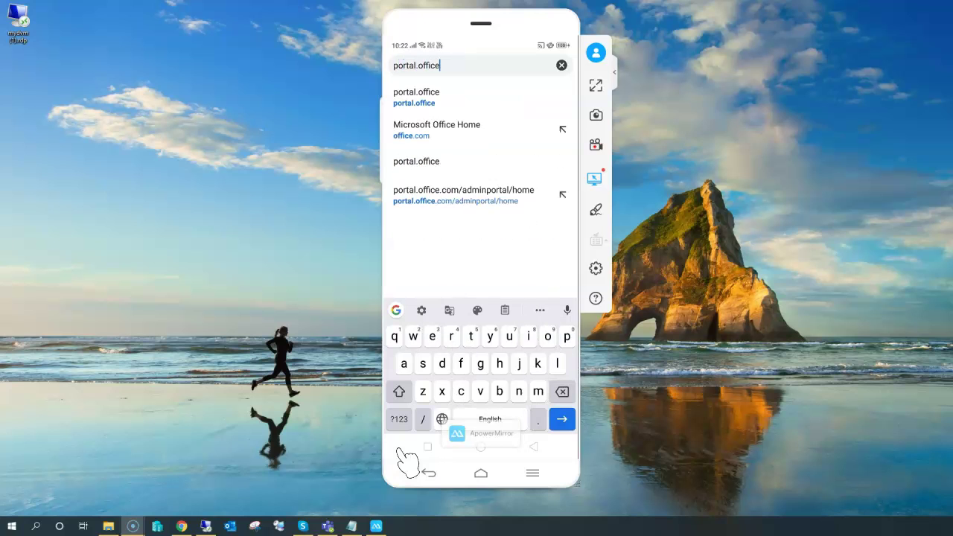
type(".com")
key("Return")
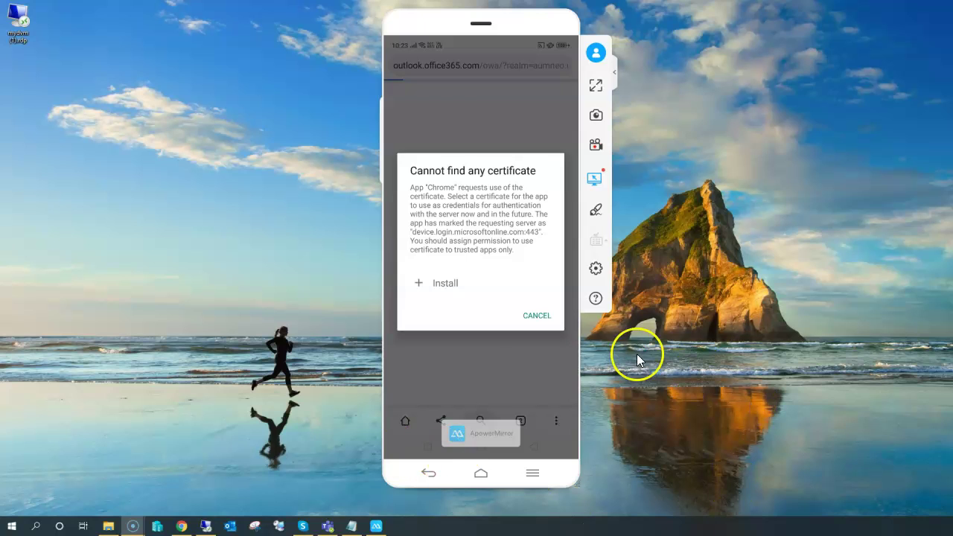
Dismiss Chrome's certificate request on the phone without installing a certificate
left_click(519, 337)
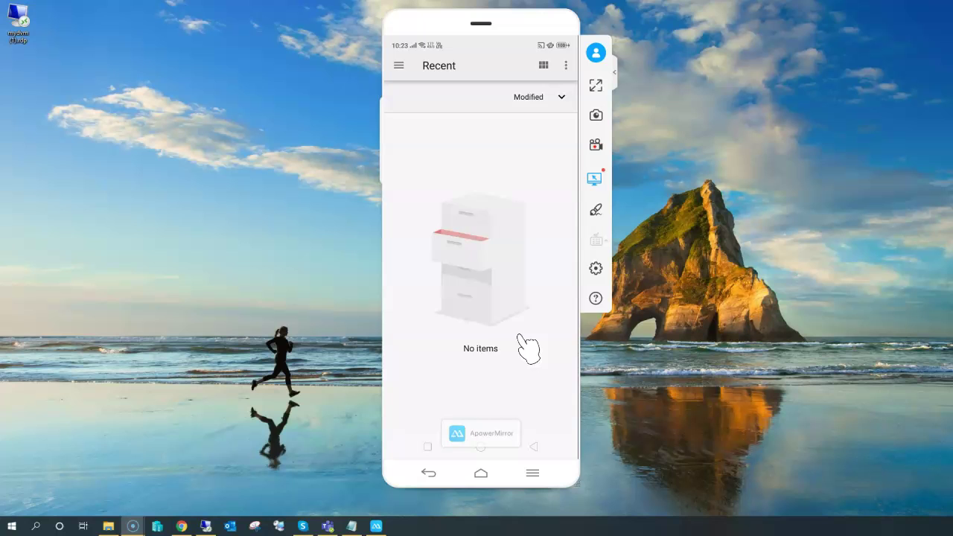
right_click(529, 349)
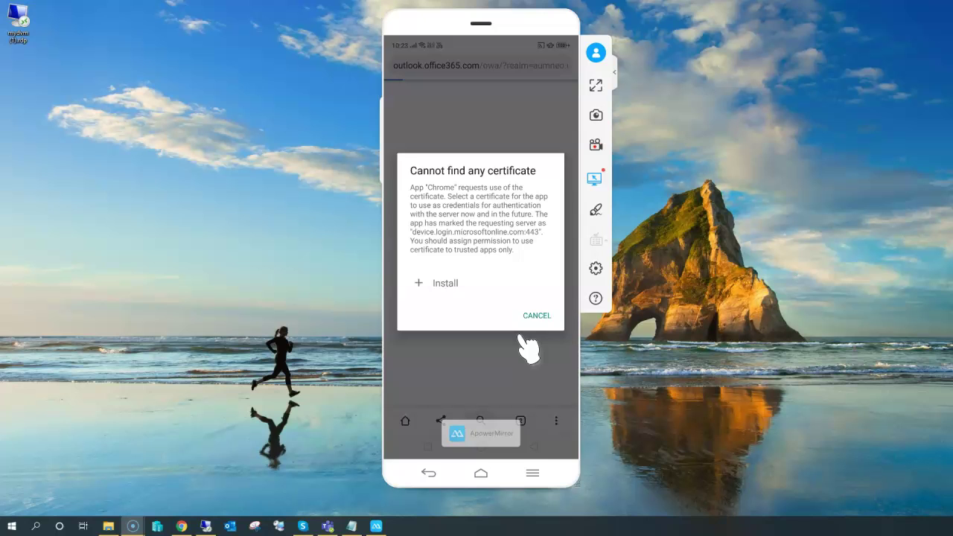
left_click(522, 339)
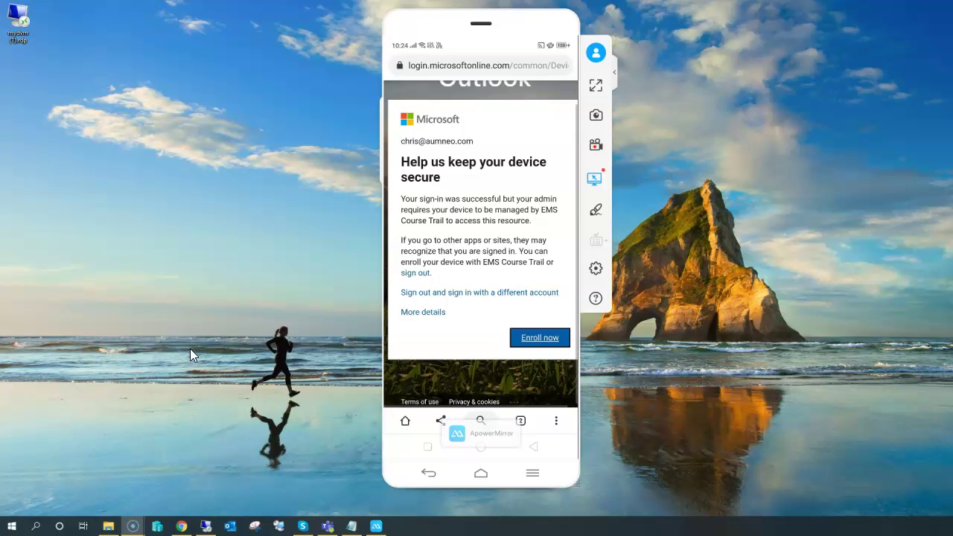
Start enrolling the phone from the device security page and open the Intune Company Portal app's page in Google Play
left_click(578, 357)
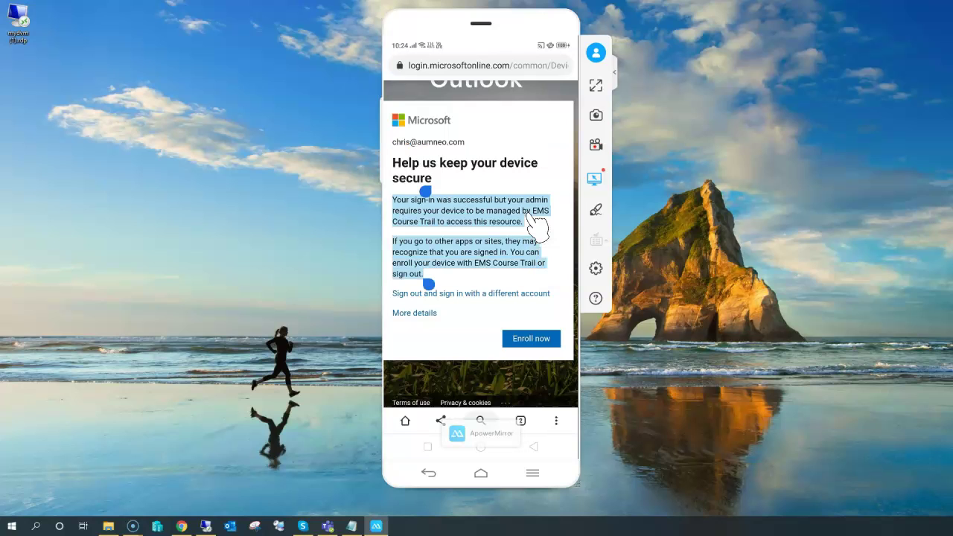
left_click(511, 277)
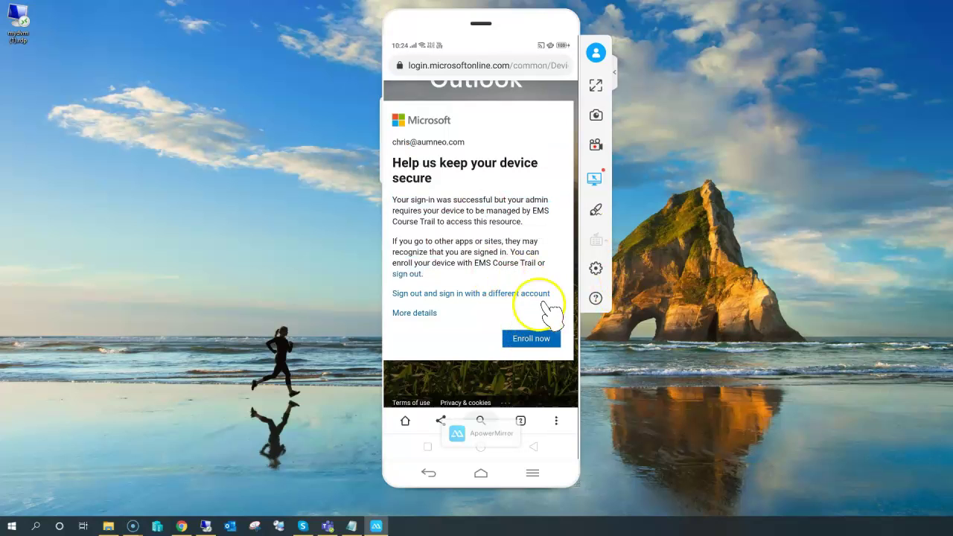
left_click(554, 344)
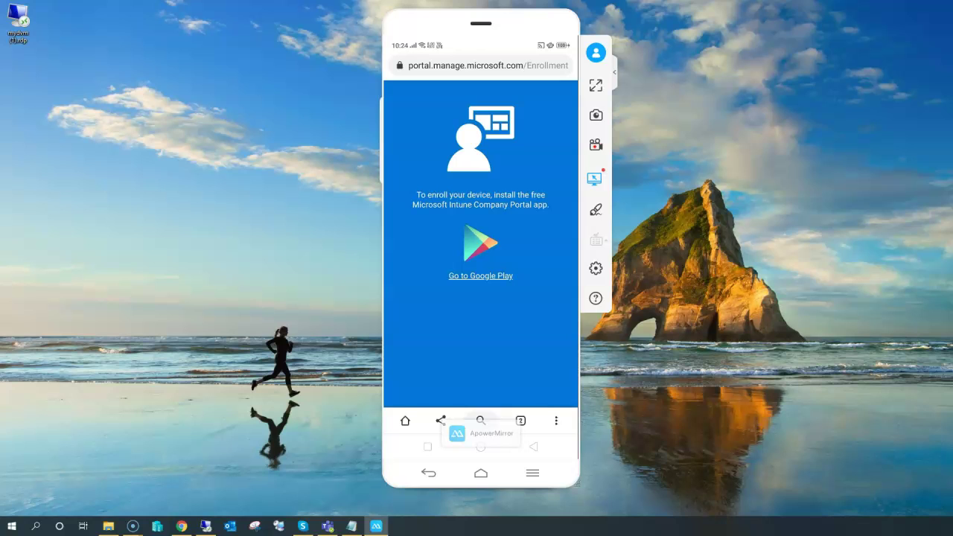
left_click(506, 341)
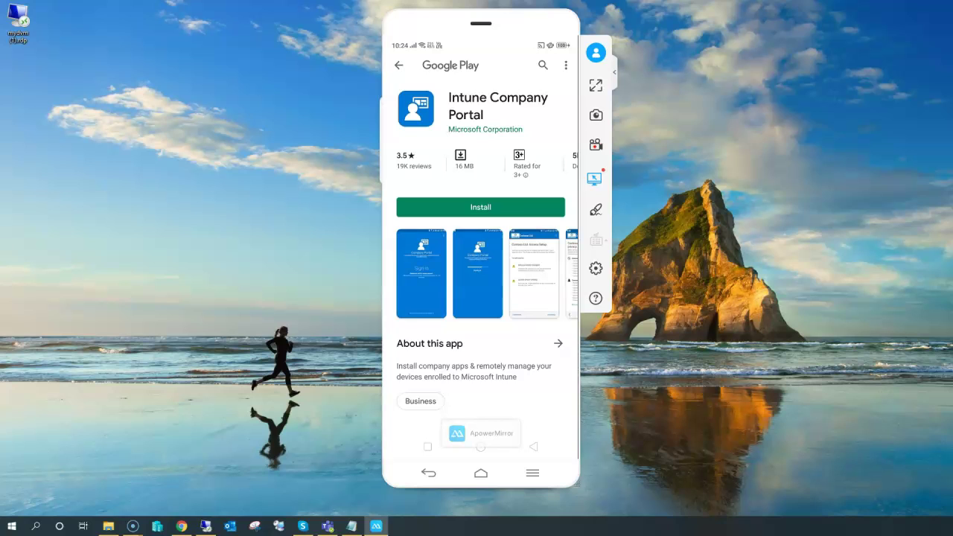
Switch to the Azure Active Directory pricing page in Chrome and examine which editions include the Conditional Access features
left_click(14, 521)
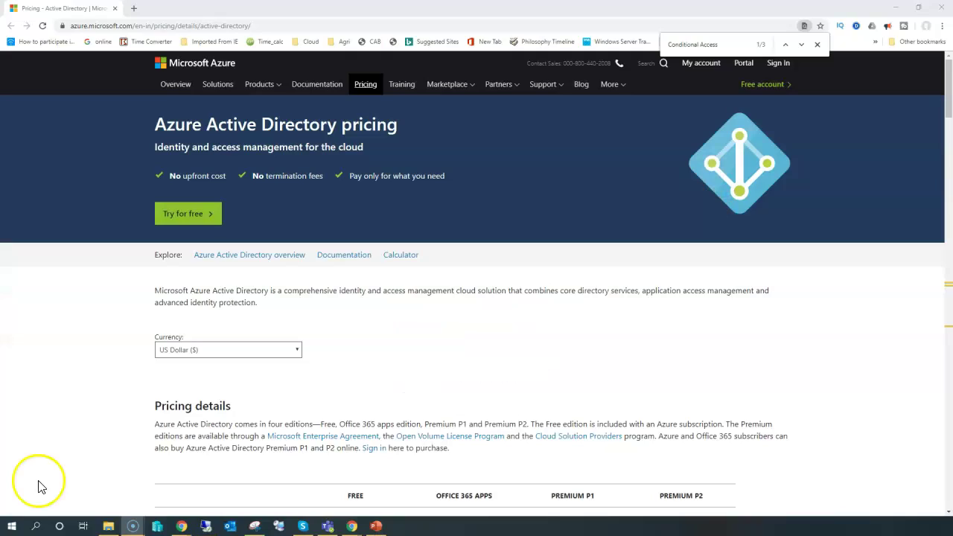
left_click(52, 486)
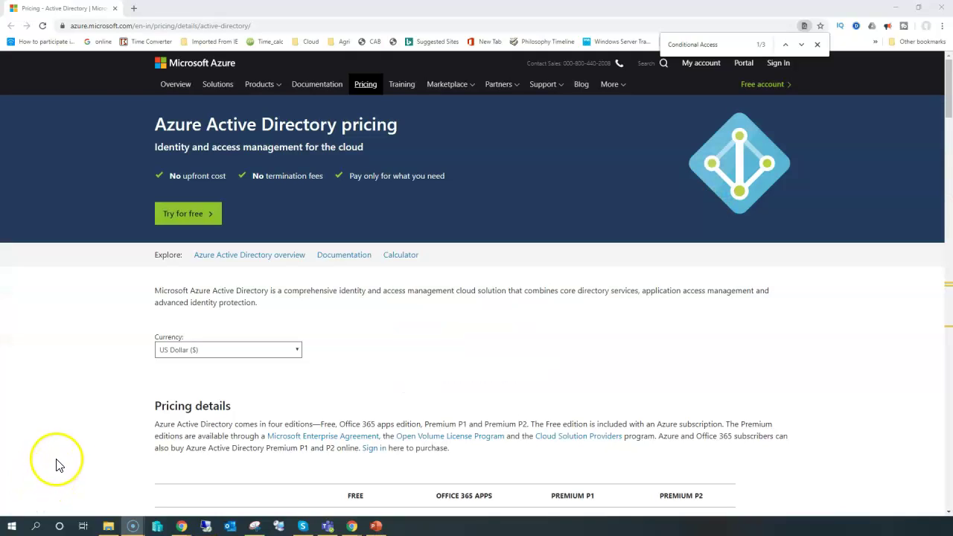
scroll(159, 420, "down", 10)
scroll(166, 425, "down", 15)
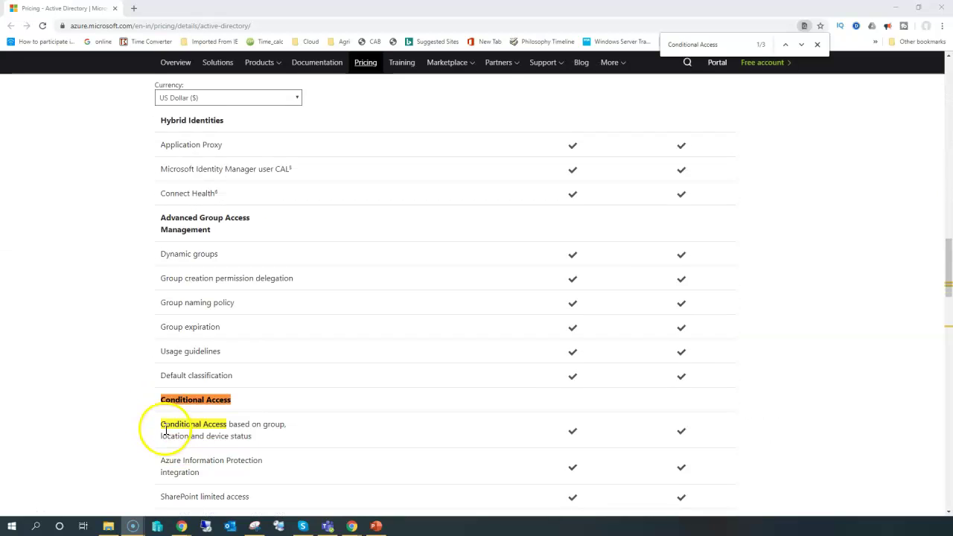
scroll(436, 298, "up", 3)
left_click_drag(511, 260, 705, 482)
scroll(510, 421, "down", 2)
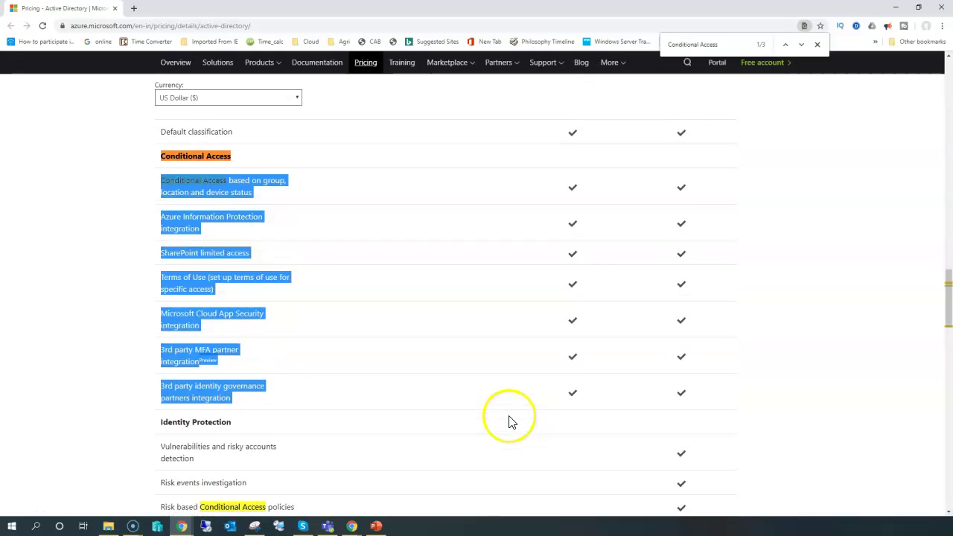